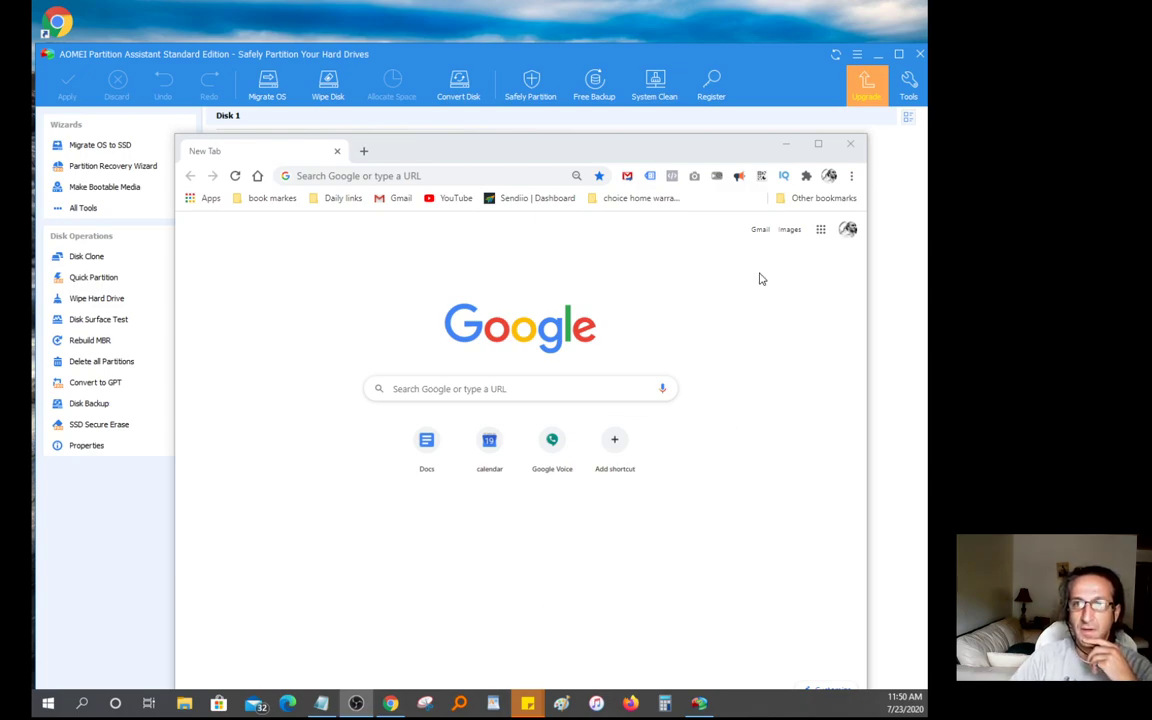
# - Search the web for "aomei partition assistant" in Chrome and open the AOMEI Partition Assistant Standard page
pyautogui.click(748, 62)
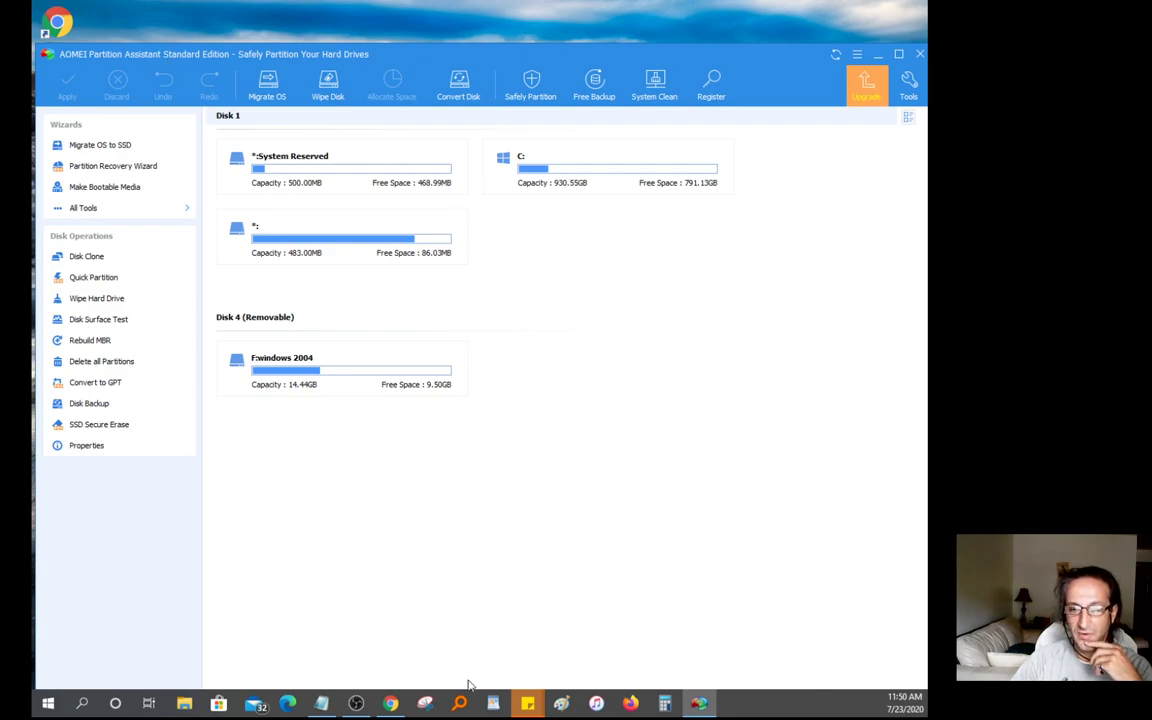
pyautogui.click(390, 704)
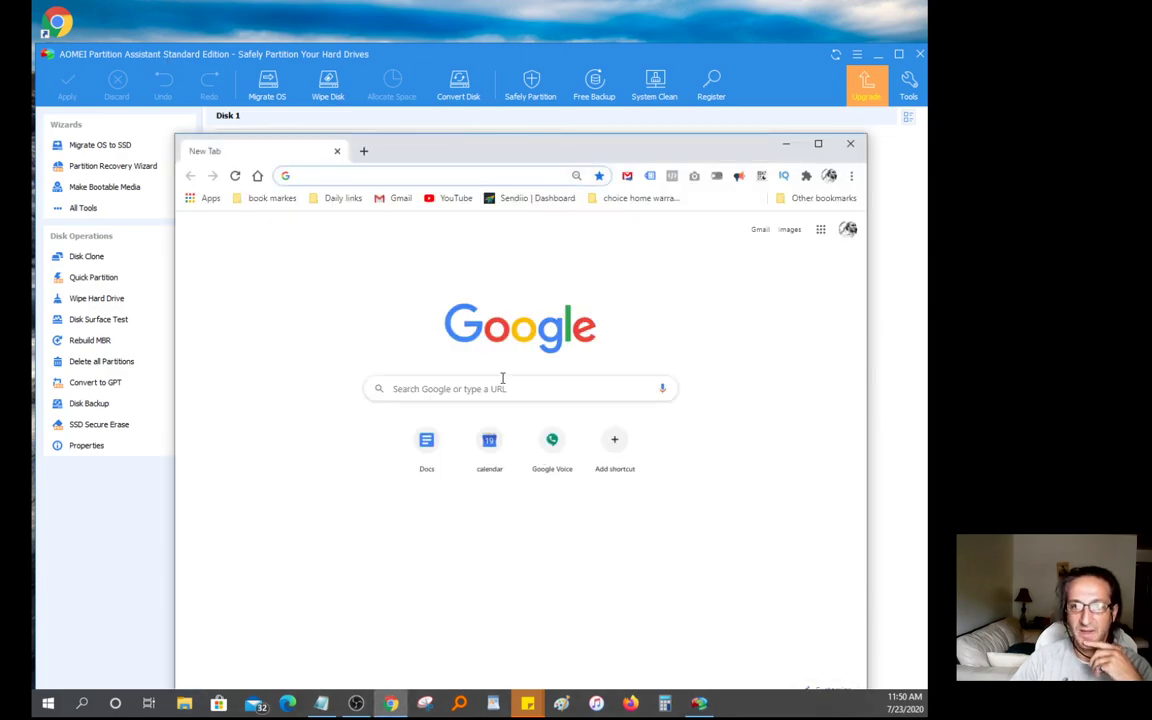
pyautogui.write('ao')
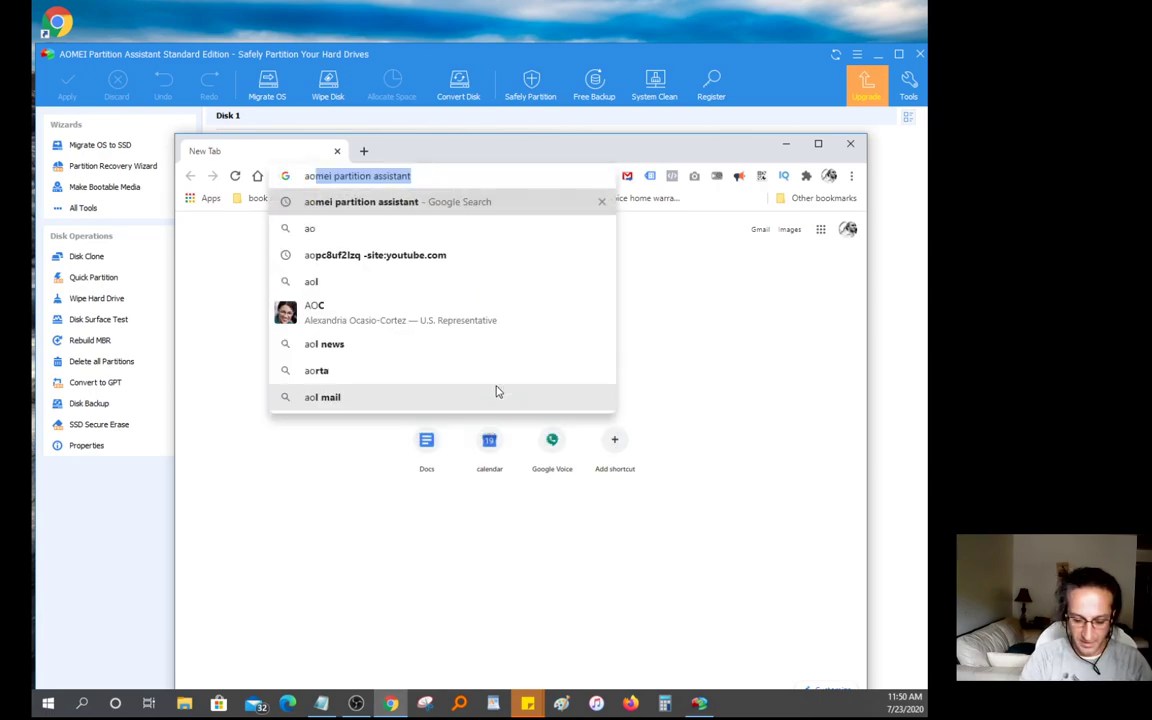
pyautogui.press('Return')
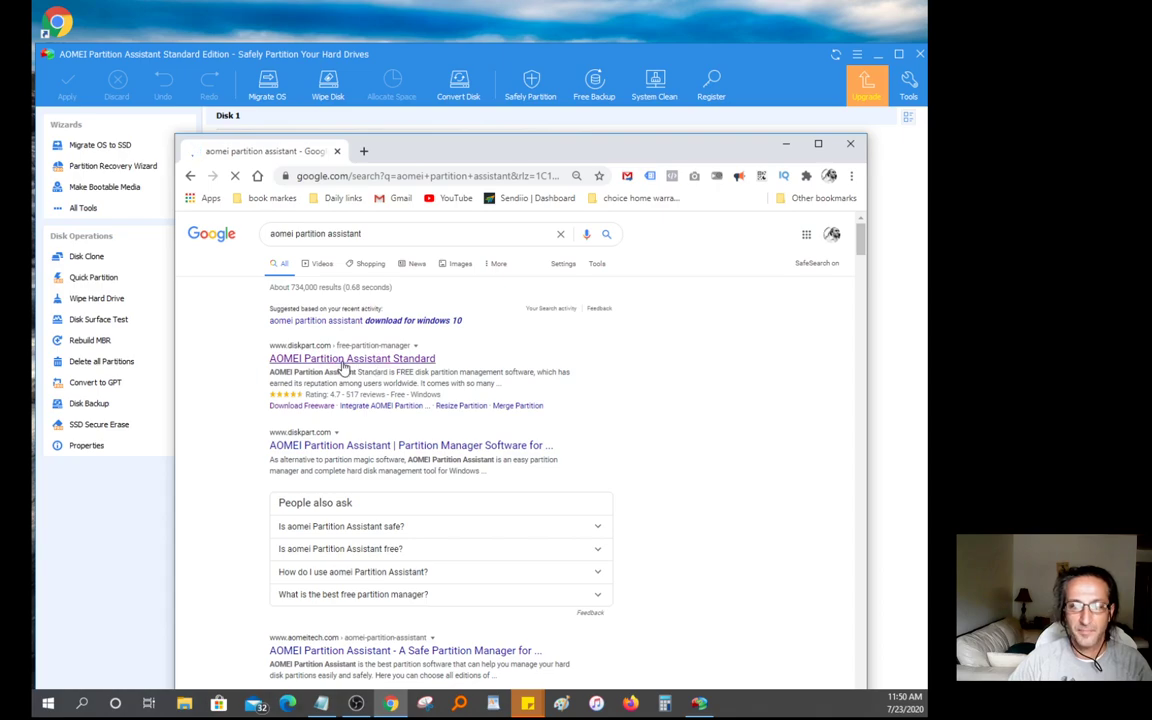
pyautogui.click(342, 360)
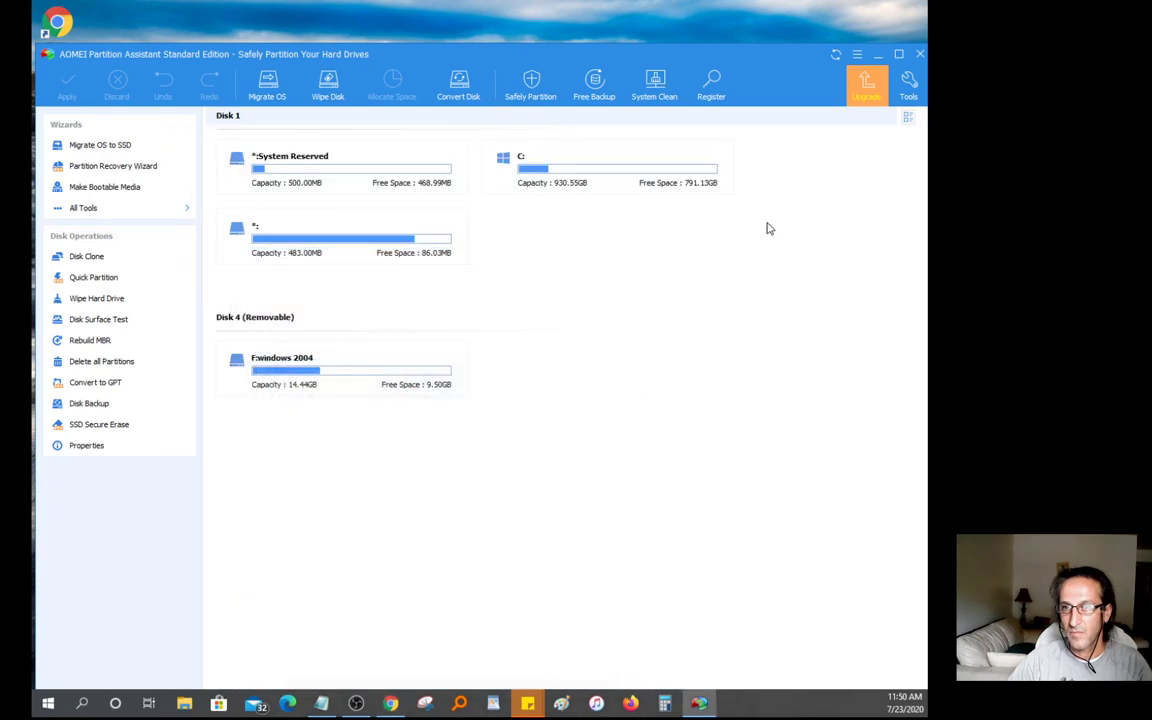
# - Return to AOMEI Partition Assistant, launch the Windows To Go Creator and proceed with creation for a personal computer
pyautogui.click(786, 143)
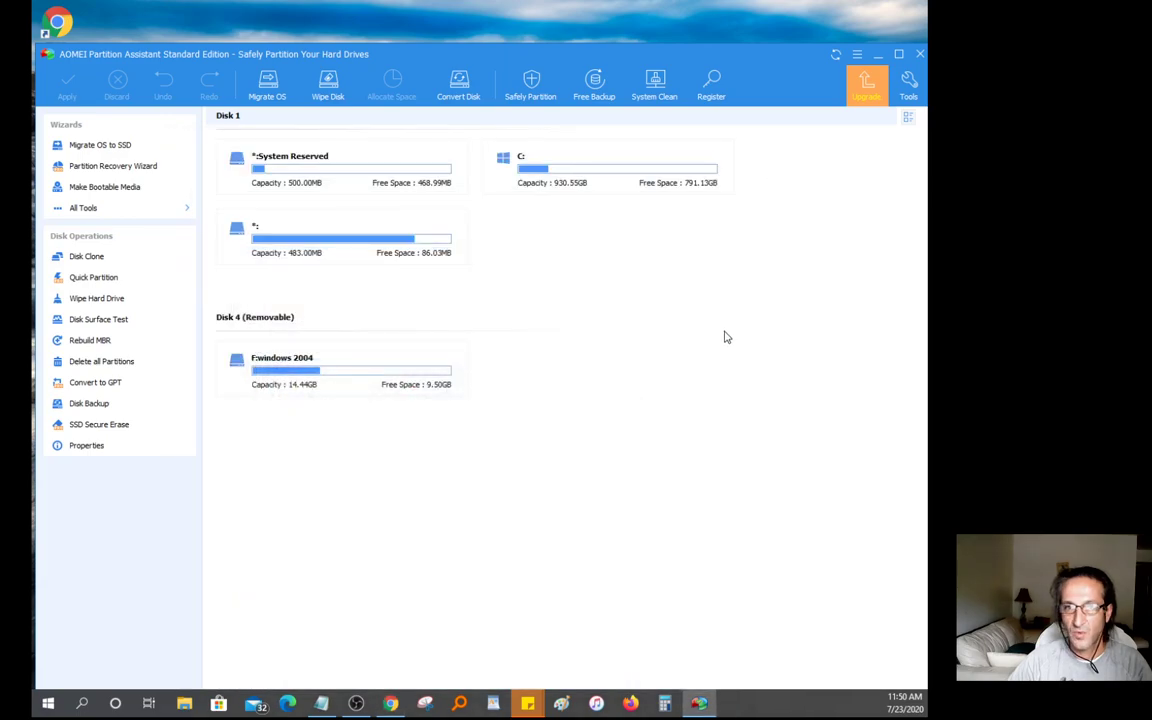
pyautogui.click(88, 211)
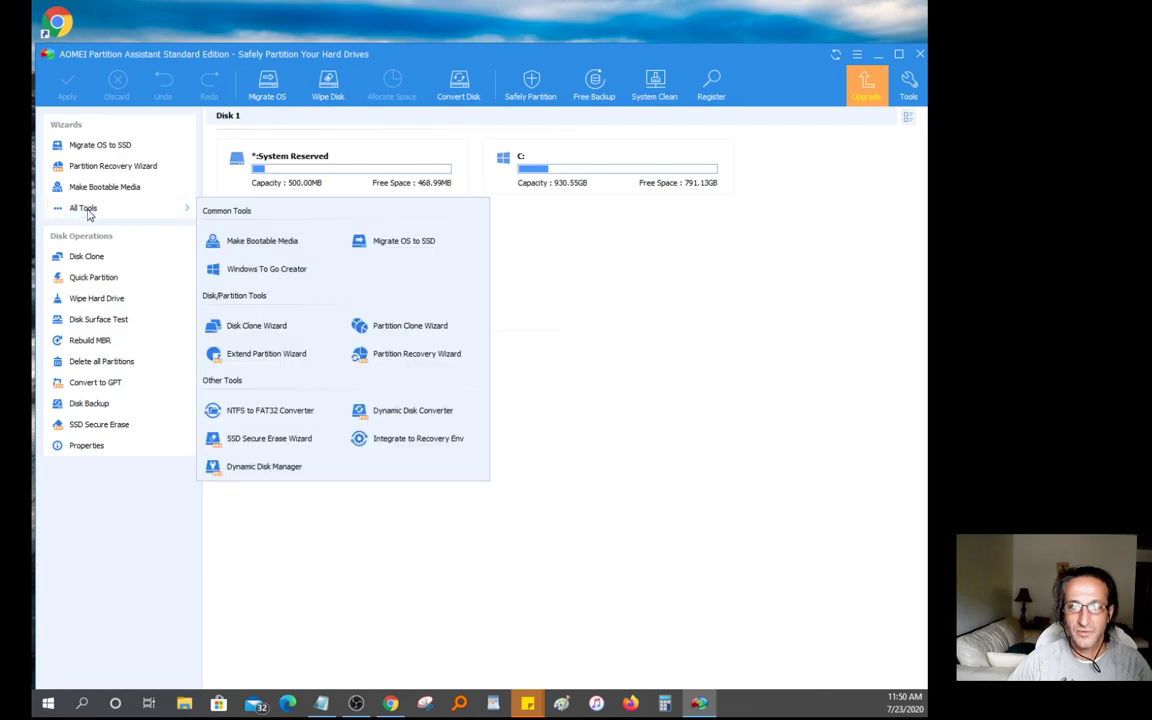
pyautogui.click(265, 277)
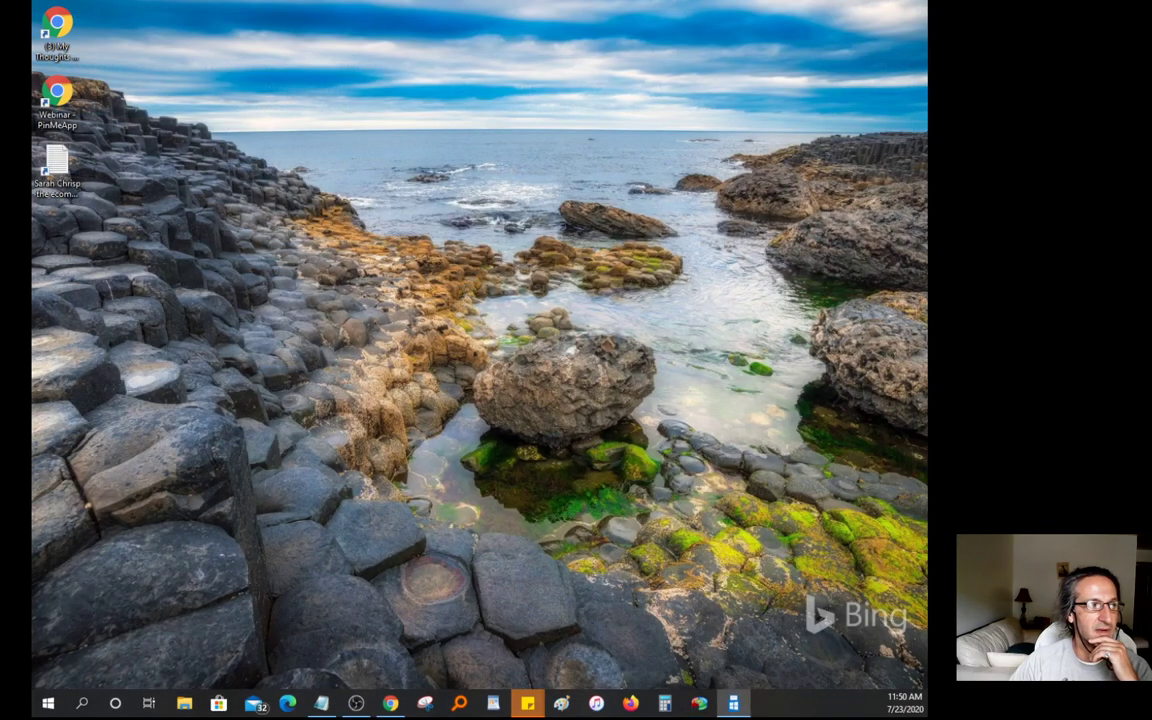
pyautogui.moveTo(300, 345); pyautogui.dragTo(485, 142)
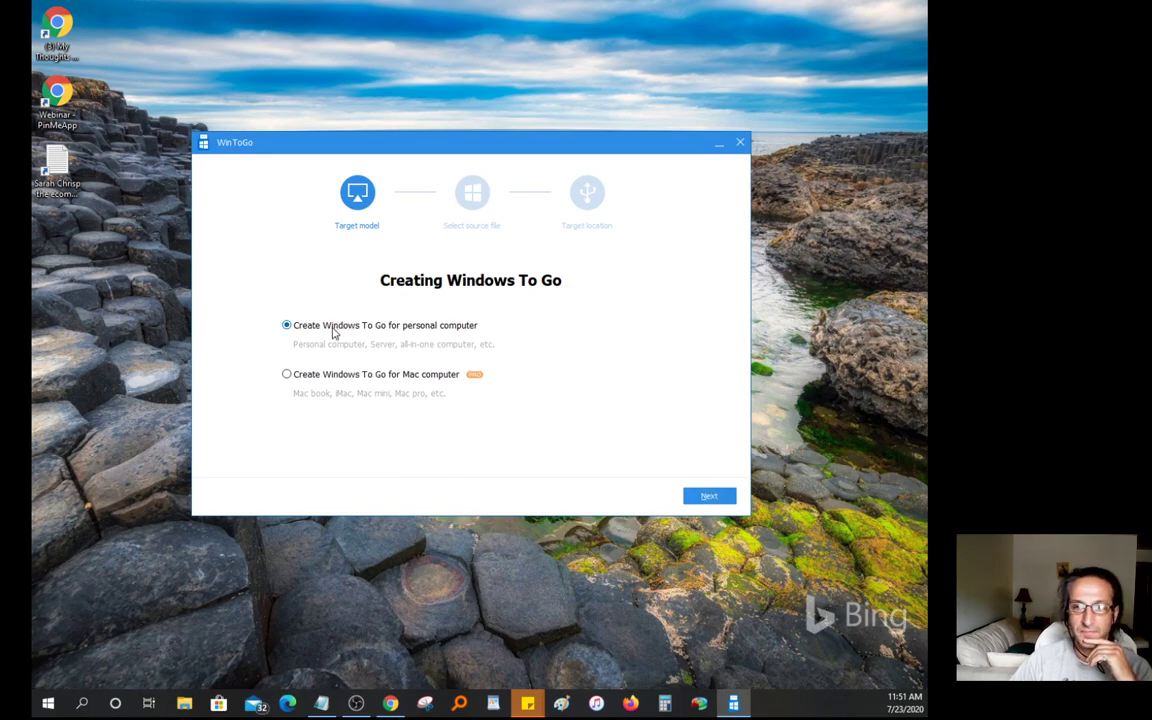
pyautogui.click(709, 496)
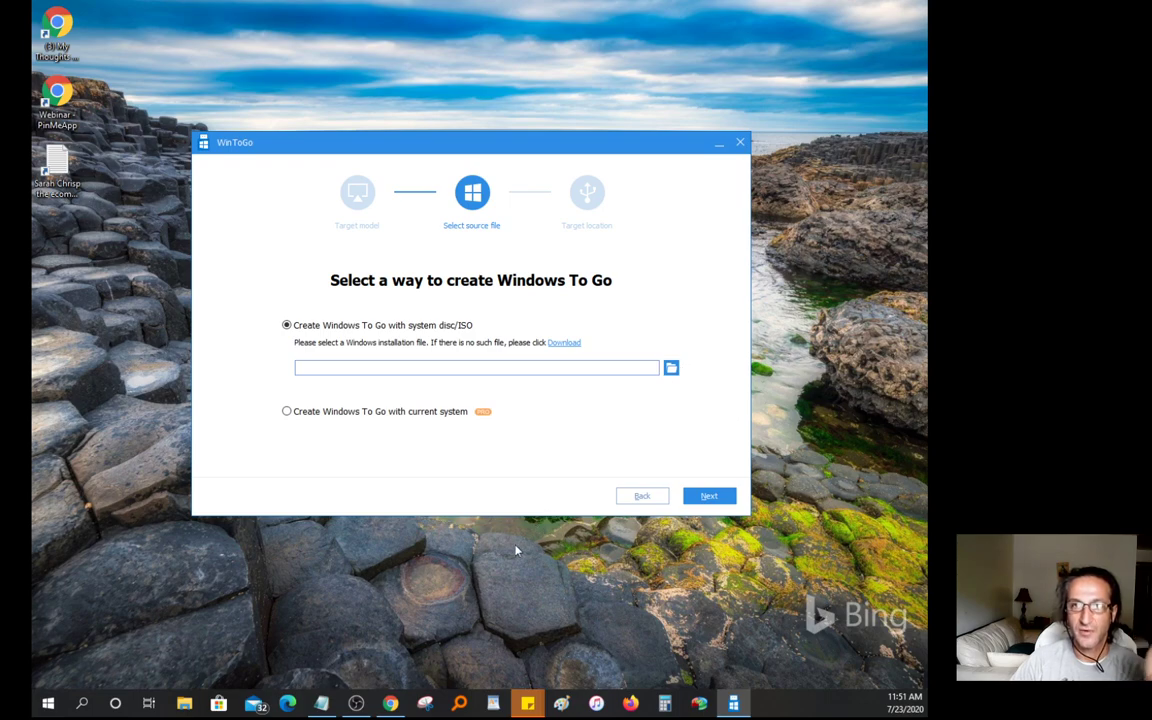
# - Search the web in Chrome for "download windows 10" and download the media creation tool from Microsoft's page
pyautogui.click(390, 706)
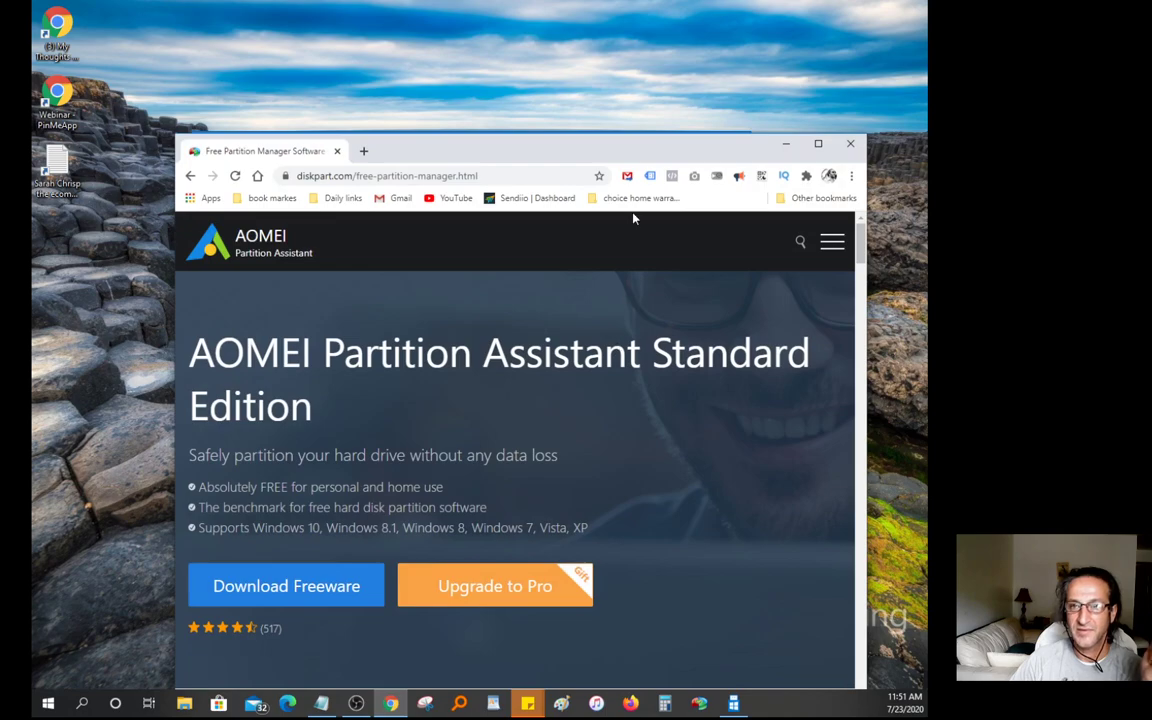
pyautogui.doubleClick(617, 155)
pyautogui.click(401, 36)
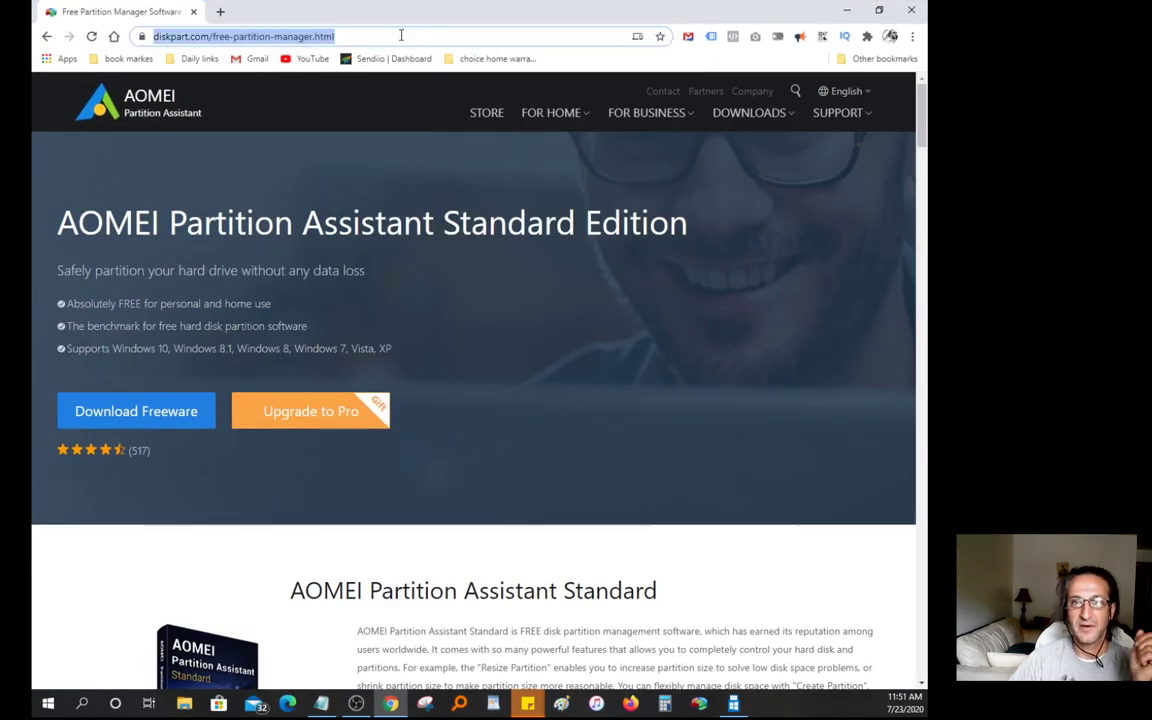
pyautogui.write('down')
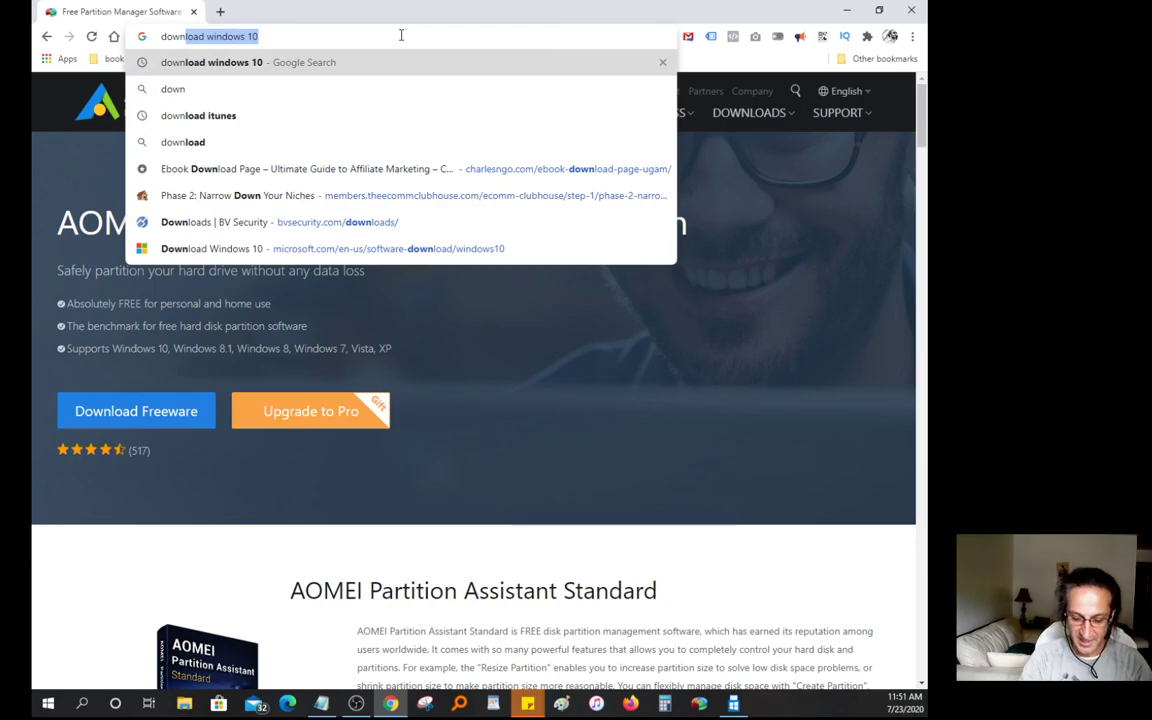
pyautogui.press('Return')
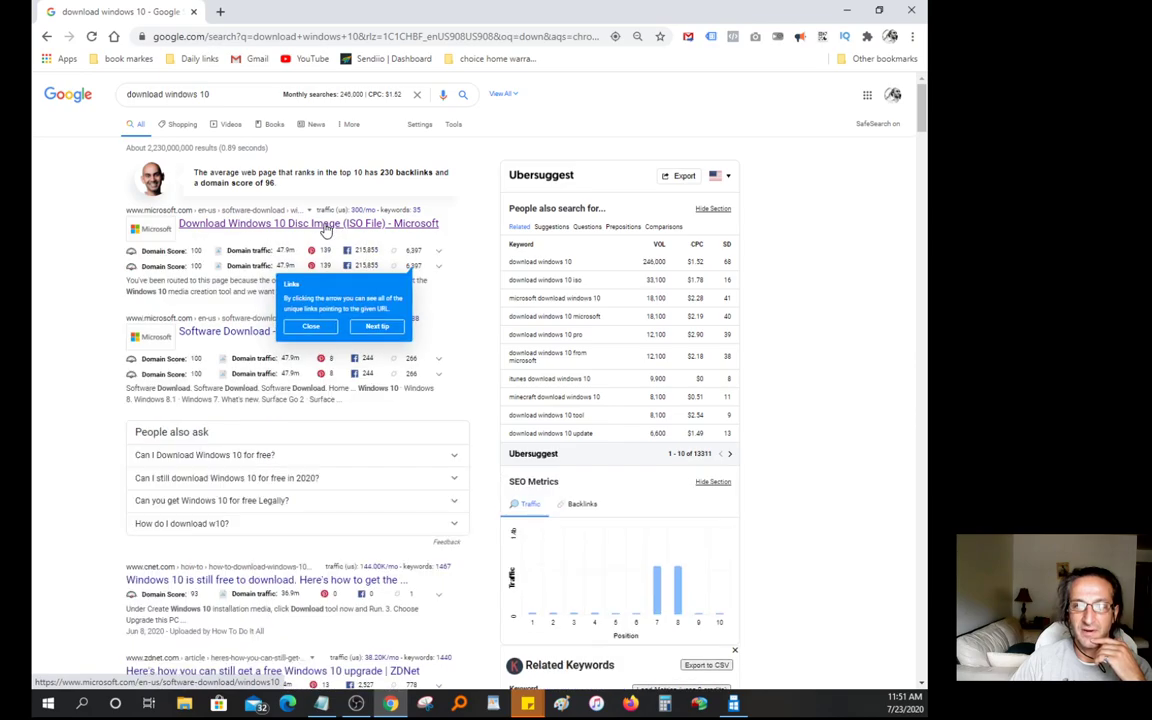
pyautogui.click(326, 231)
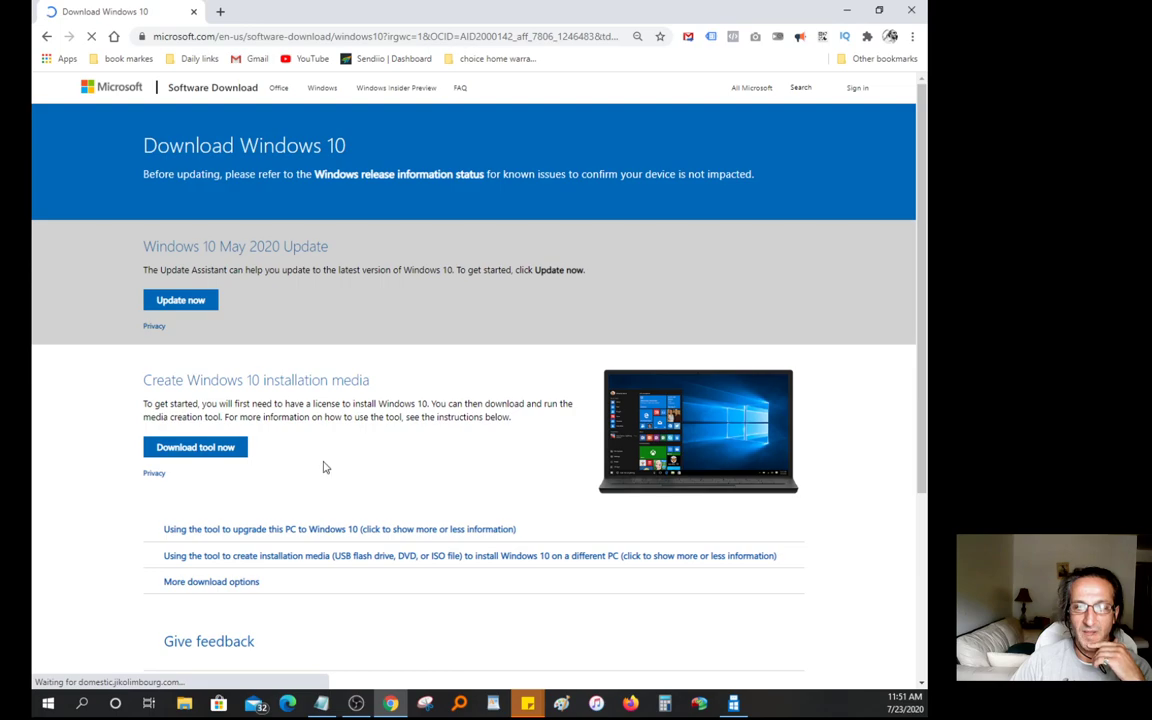
pyautogui.click(183, 452)
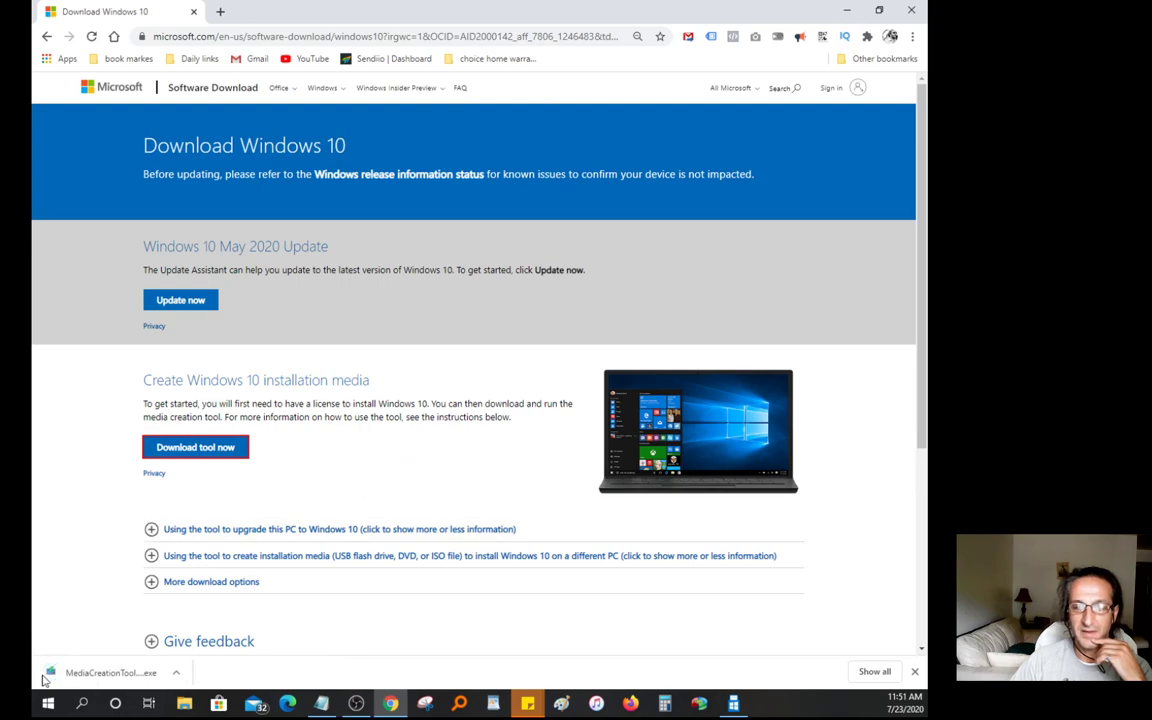
# - Run the downloaded media creation tool and accept its license terms
pyautogui.click(97, 678)
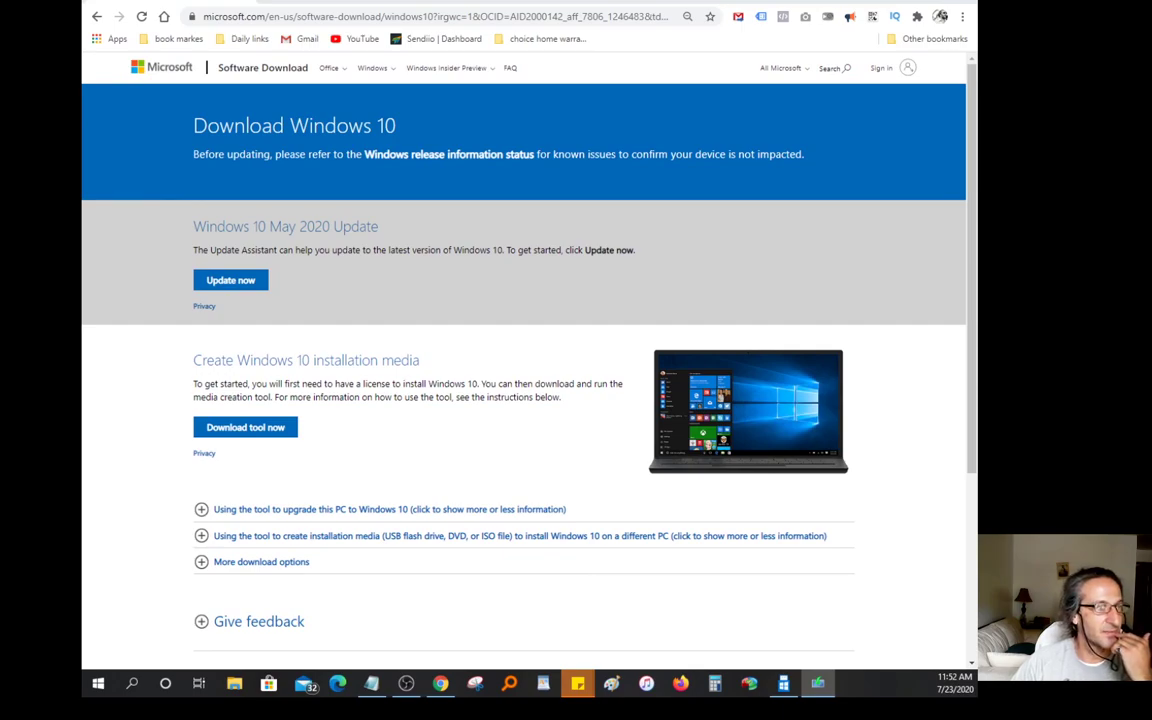
pyautogui.moveTo(82, 360); pyautogui.dragTo(550, 157)
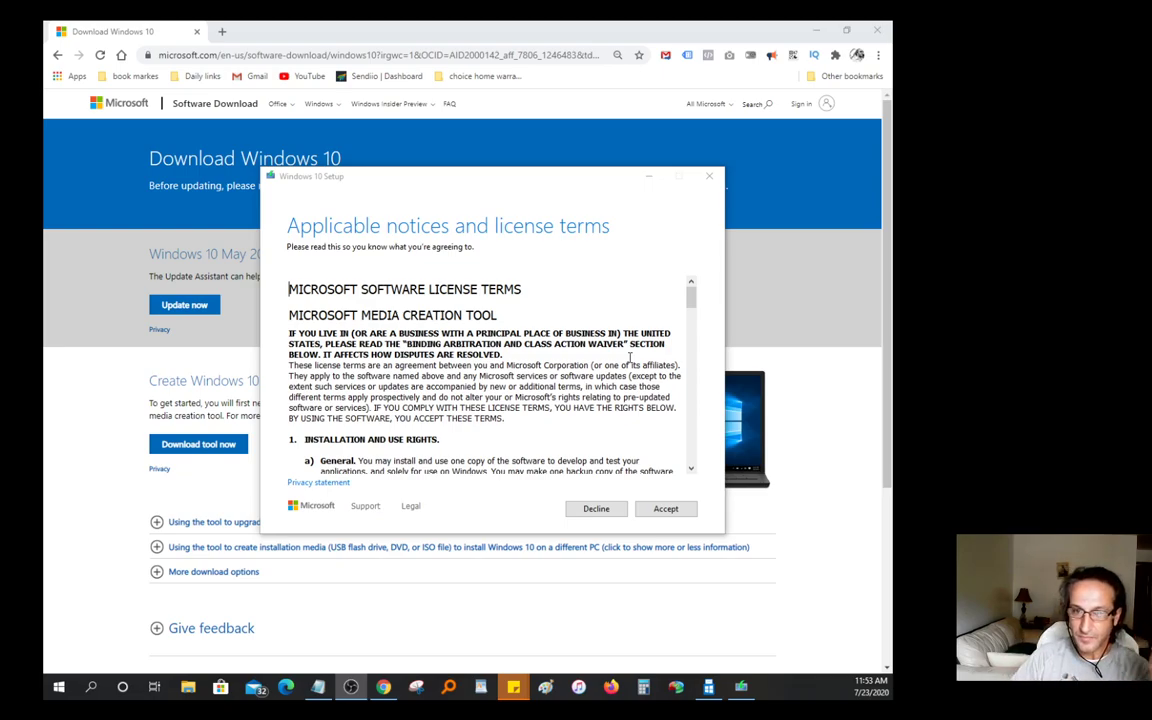
pyautogui.click(666, 509)
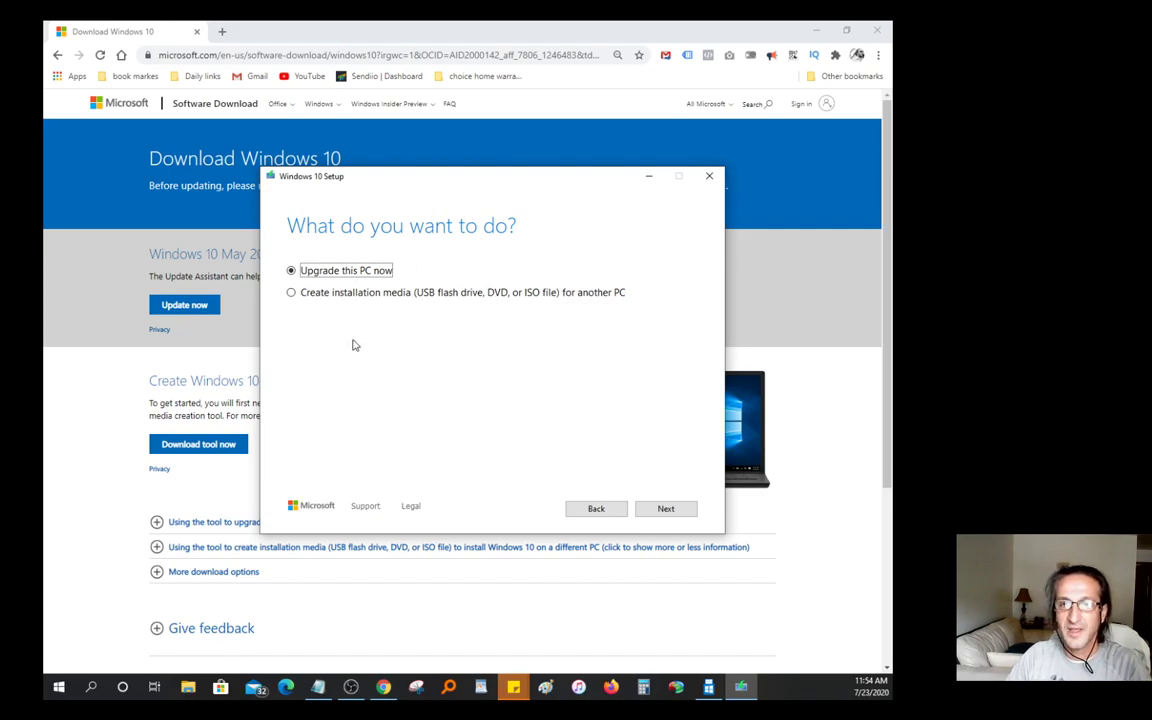
# - Choose to create installation media for another PC with the recommended language, edition and architecture, and select ISO file as the media
pyautogui.click(320, 293)
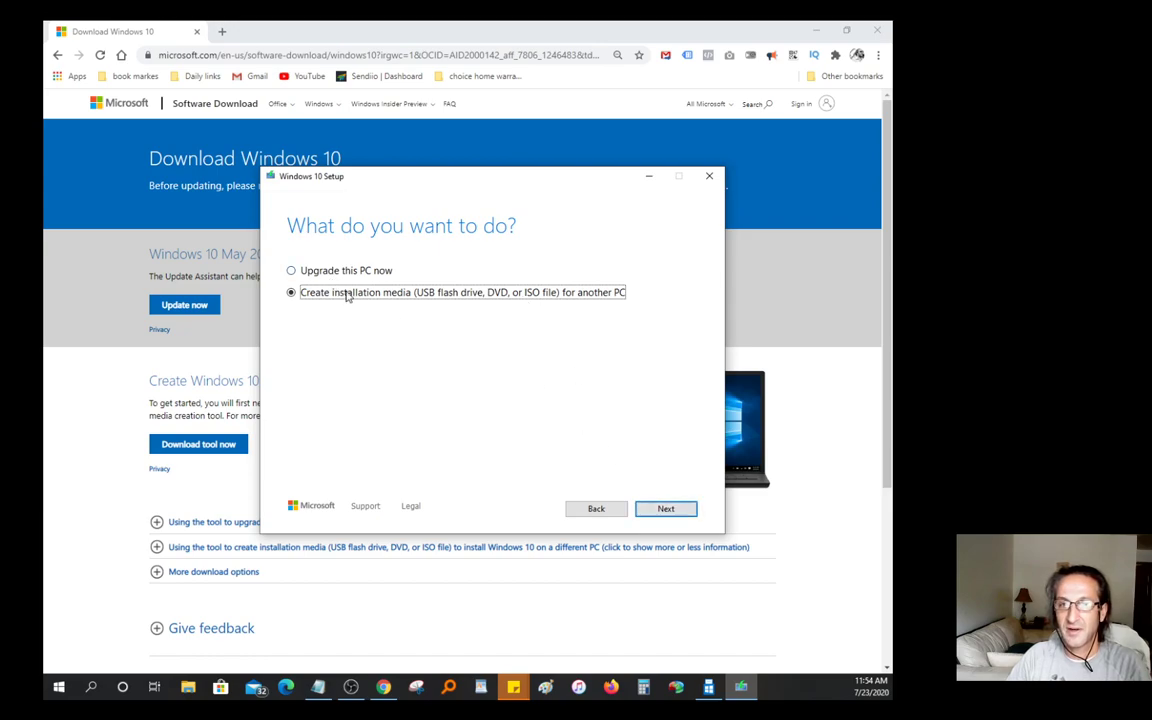
pyautogui.click(665, 508)
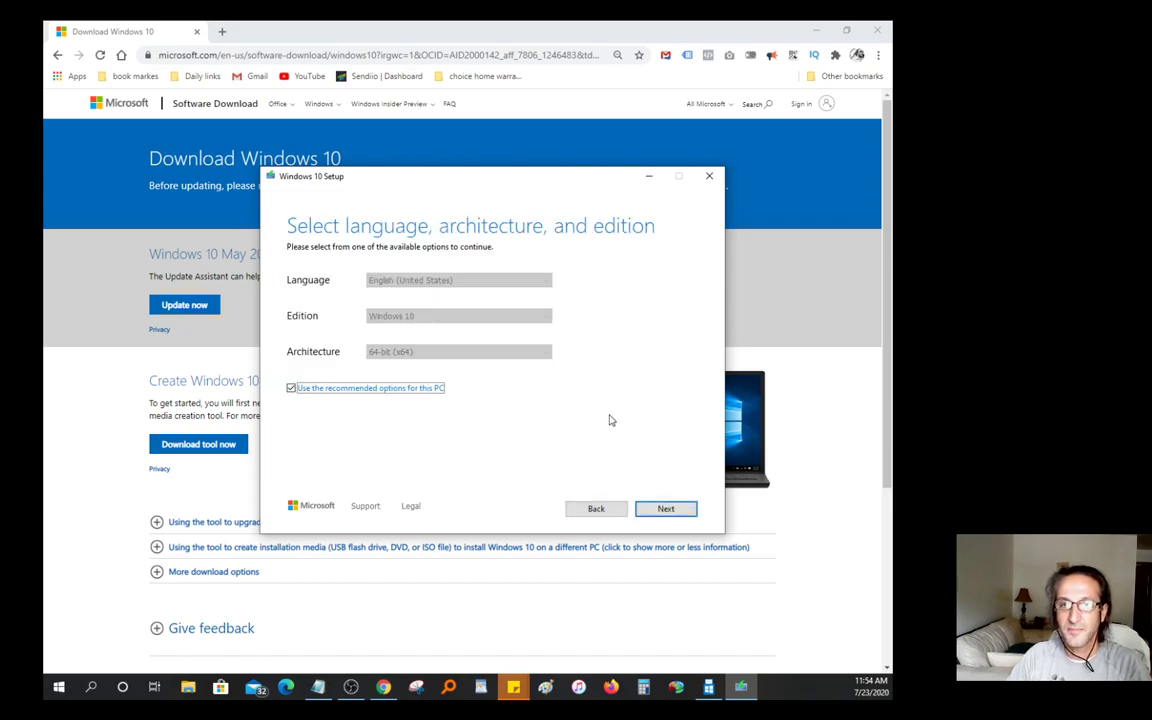
pyautogui.click(665, 508)
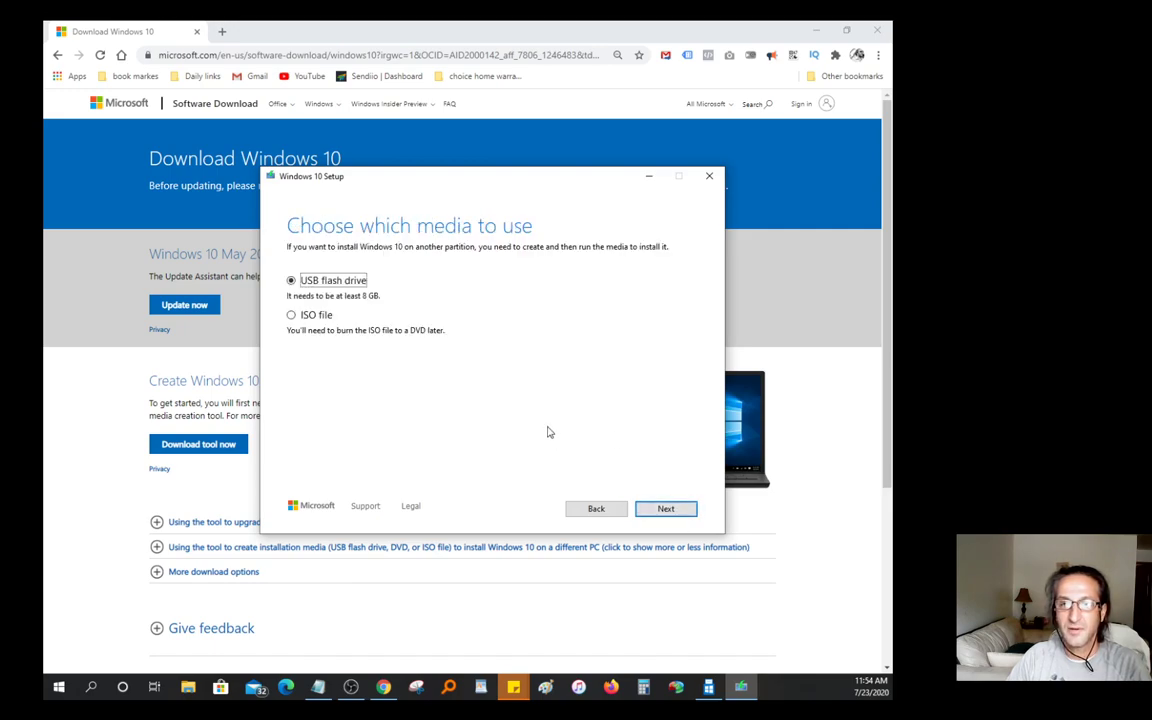
pyautogui.click(310, 317)
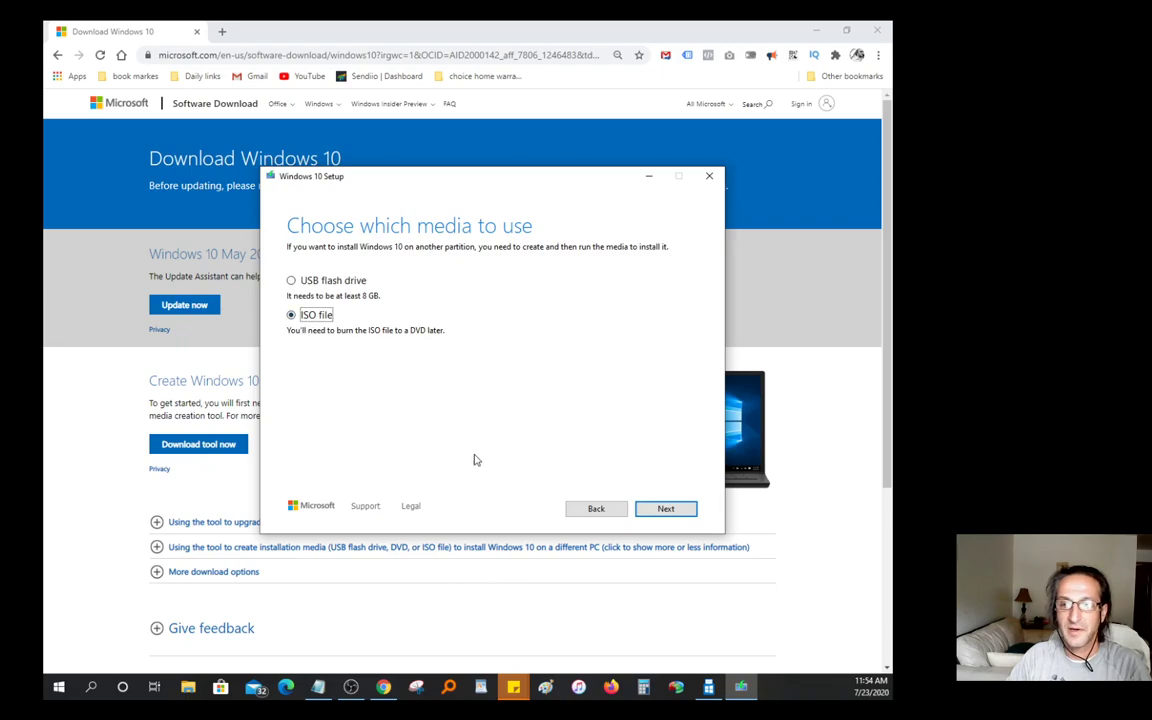
# - Return to the WinToGo window and use the Windows disc image from the Portable Windows folder in Documents as the source
pyautogui.click(818, 32)
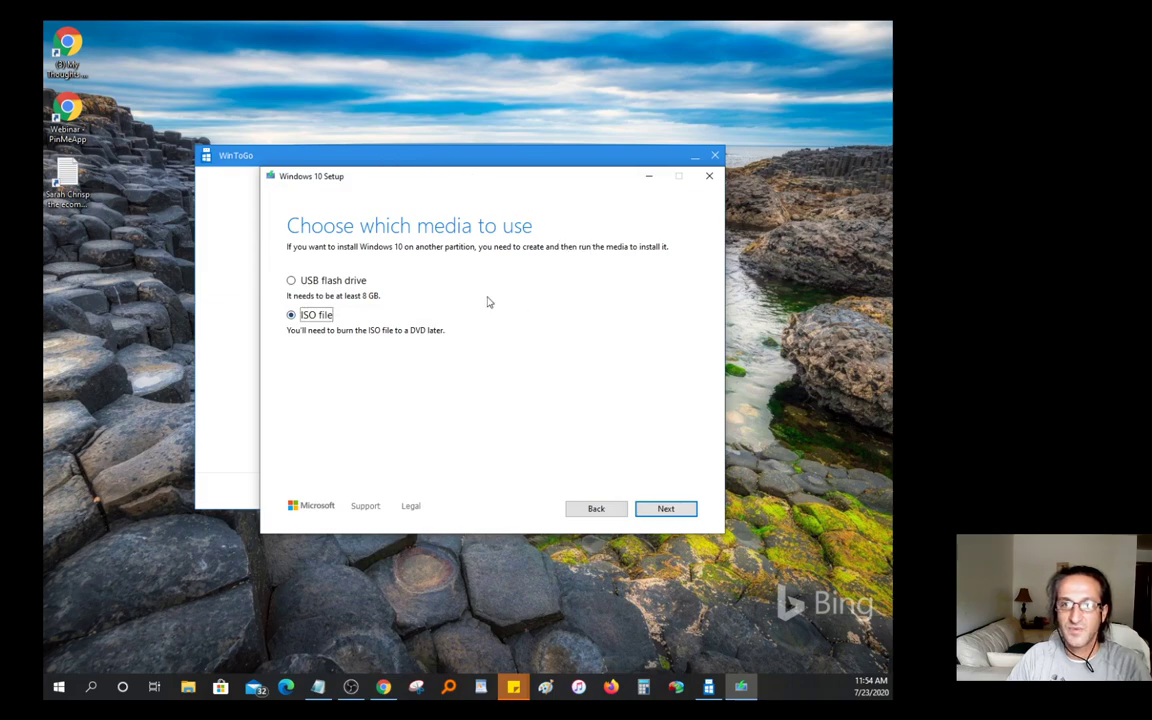
pyautogui.moveTo(396, 177); pyautogui.dragTo(445, 374)
pyautogui.click(405, 152)
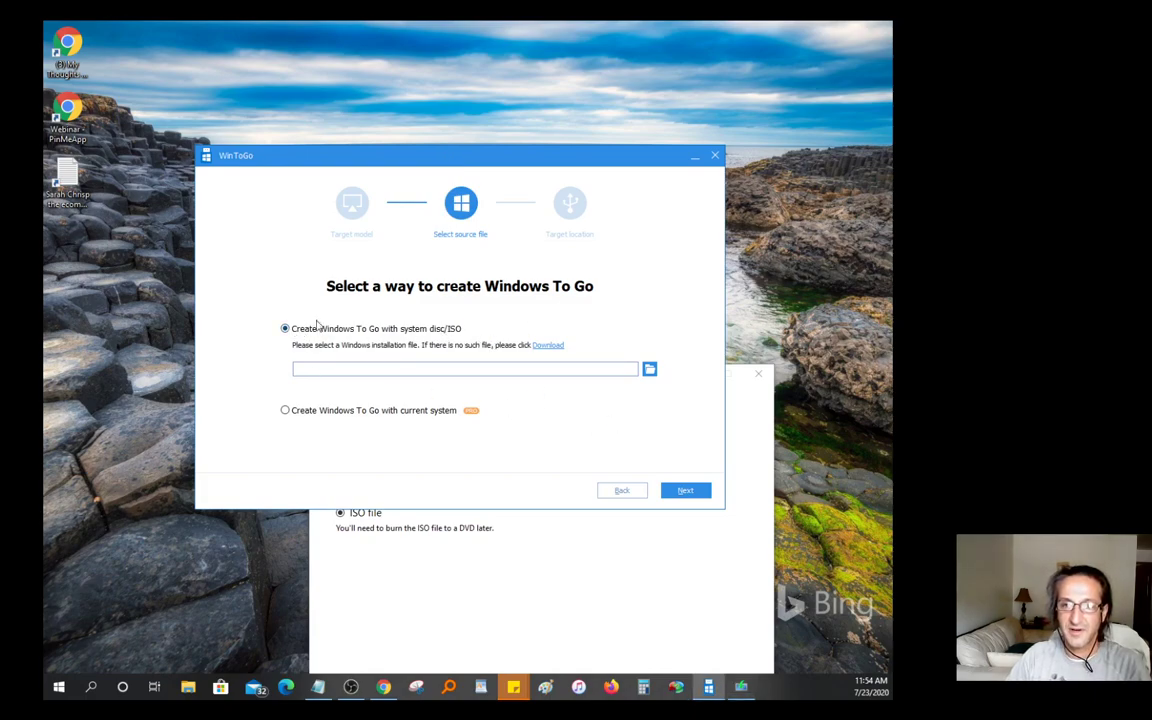
pyautogui.click(650, 370)
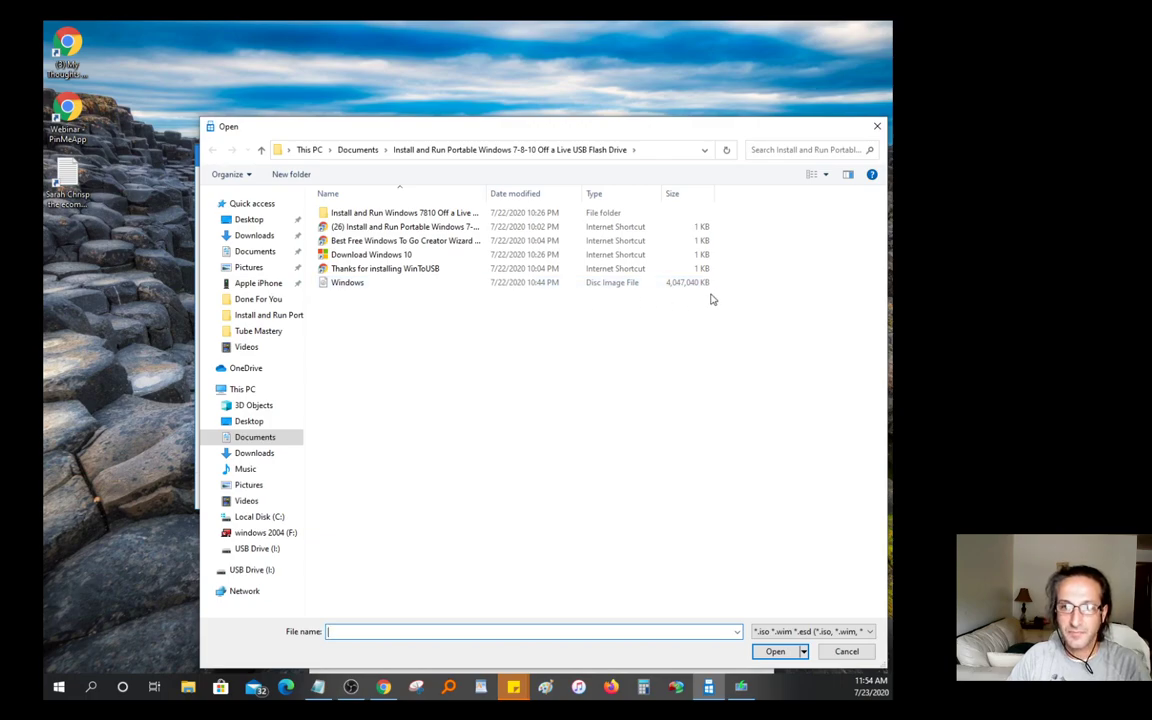
pyautogui.doubleClick(347, 286)
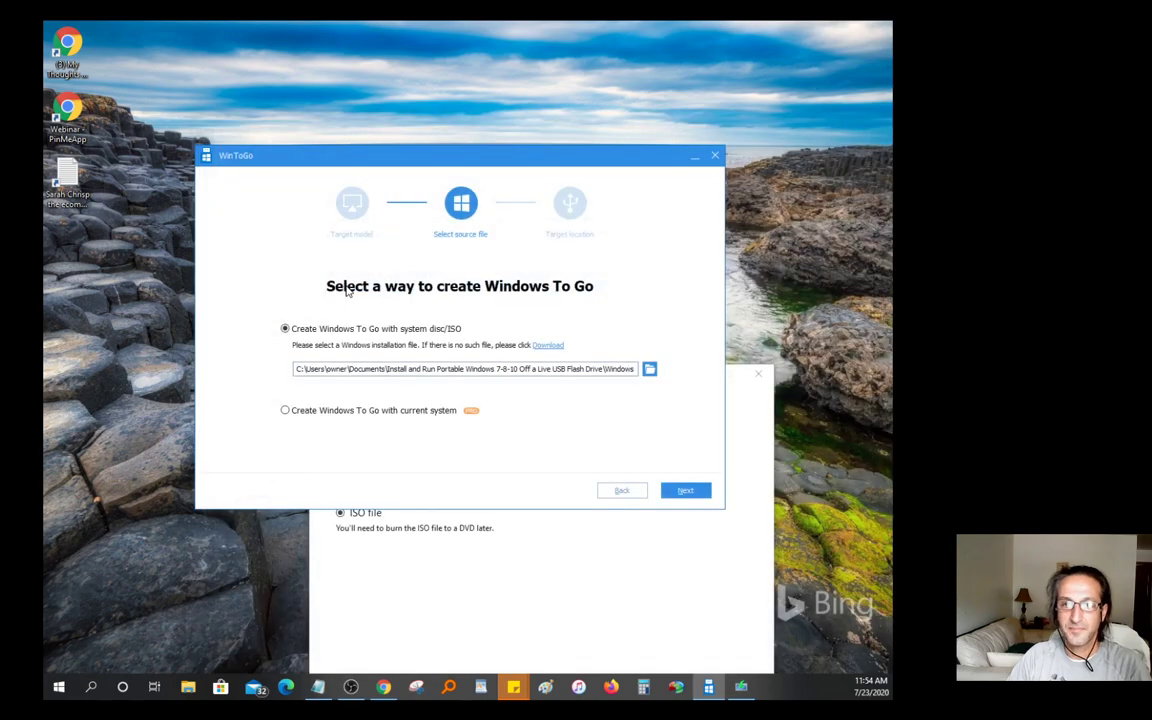
pyautogui.click(697, 490)
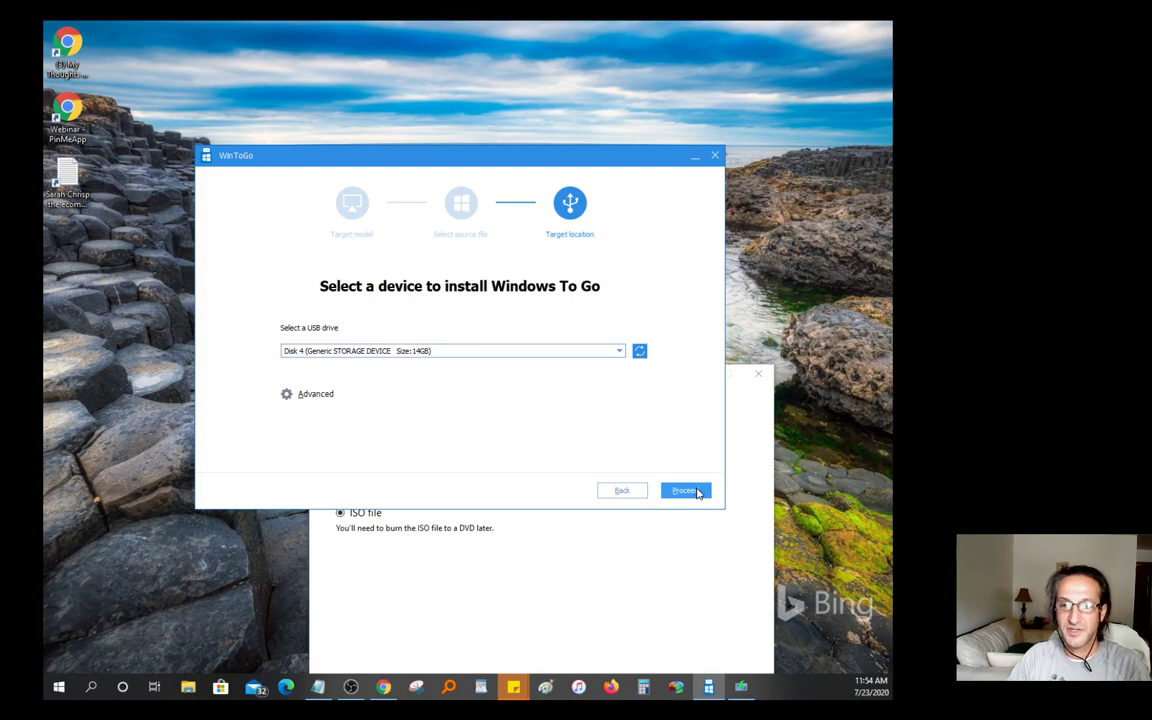
# - Start creating Windows To Go on the 14 GB Disk 4, agreeing to erase it, and enable automatic shutdown after completion
pyautogui.click(697, 490)
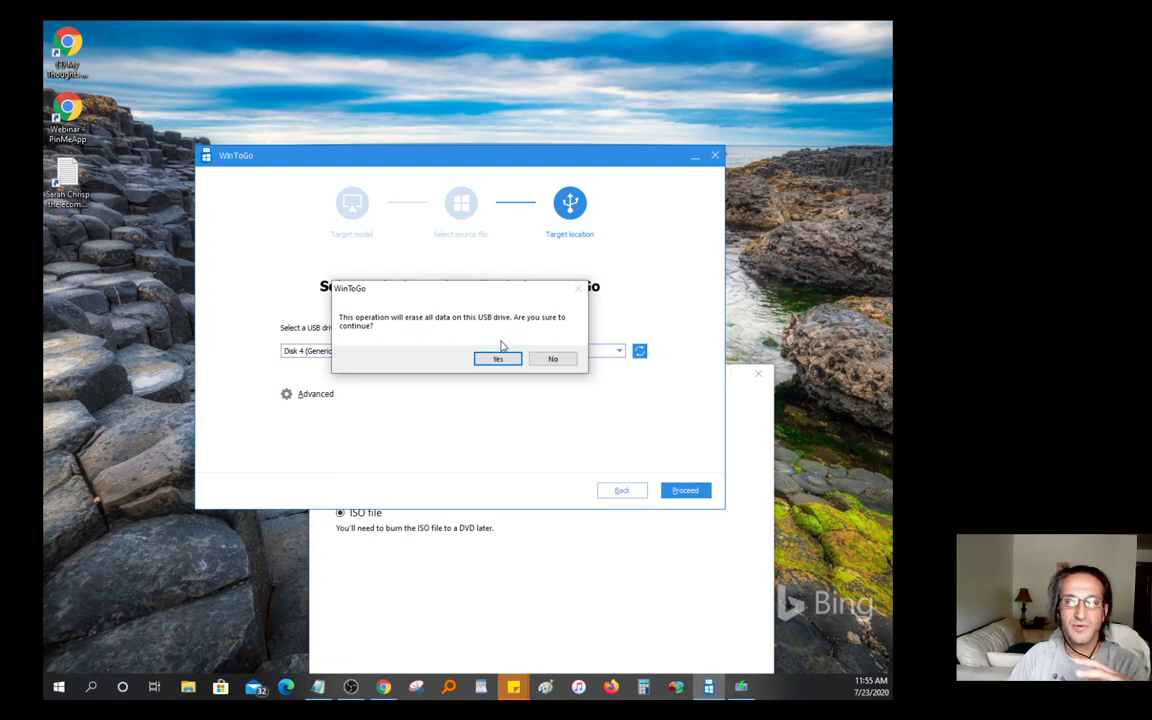
pyautogui.click(496, 359)
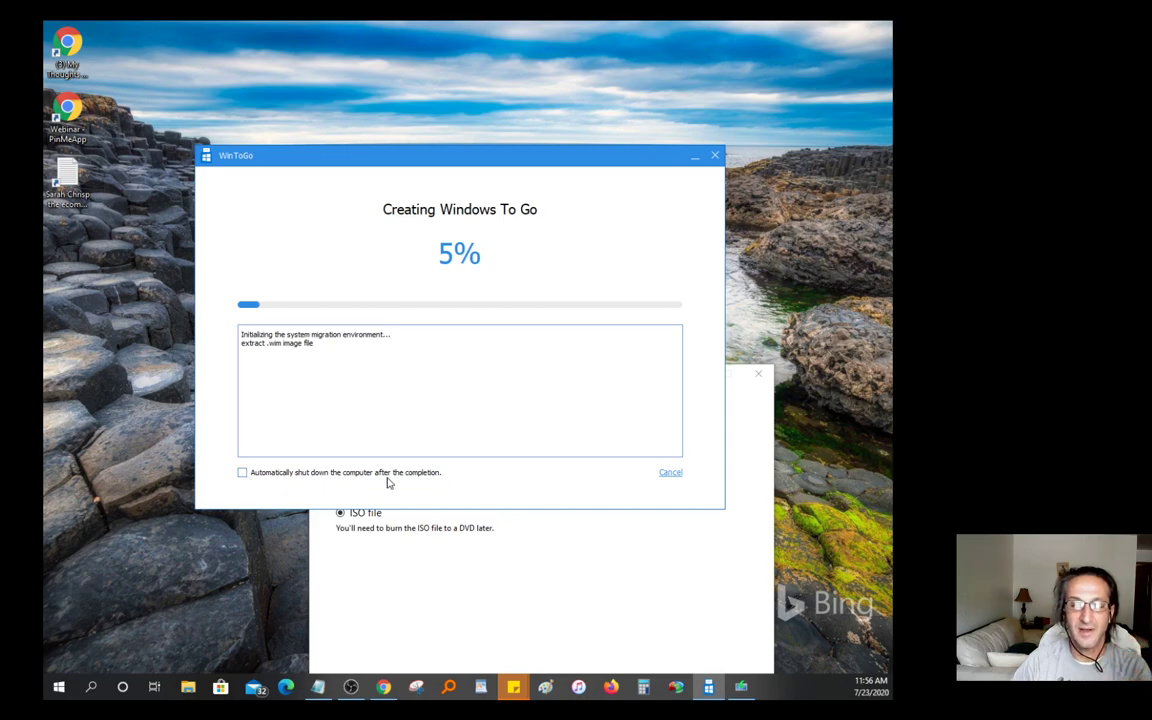
pyautogui.click(243, 474)
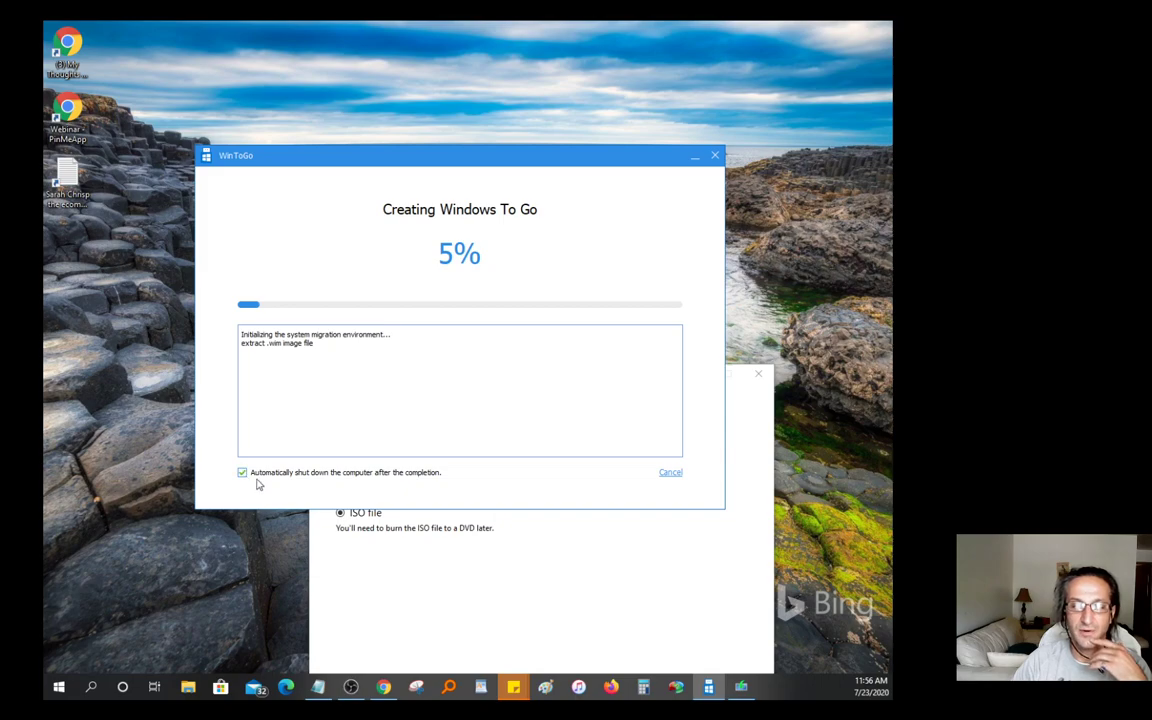
# - Open Windows Settings, search for "pow", and open the Power & sleep settings
pyautogui.click(62, 688)
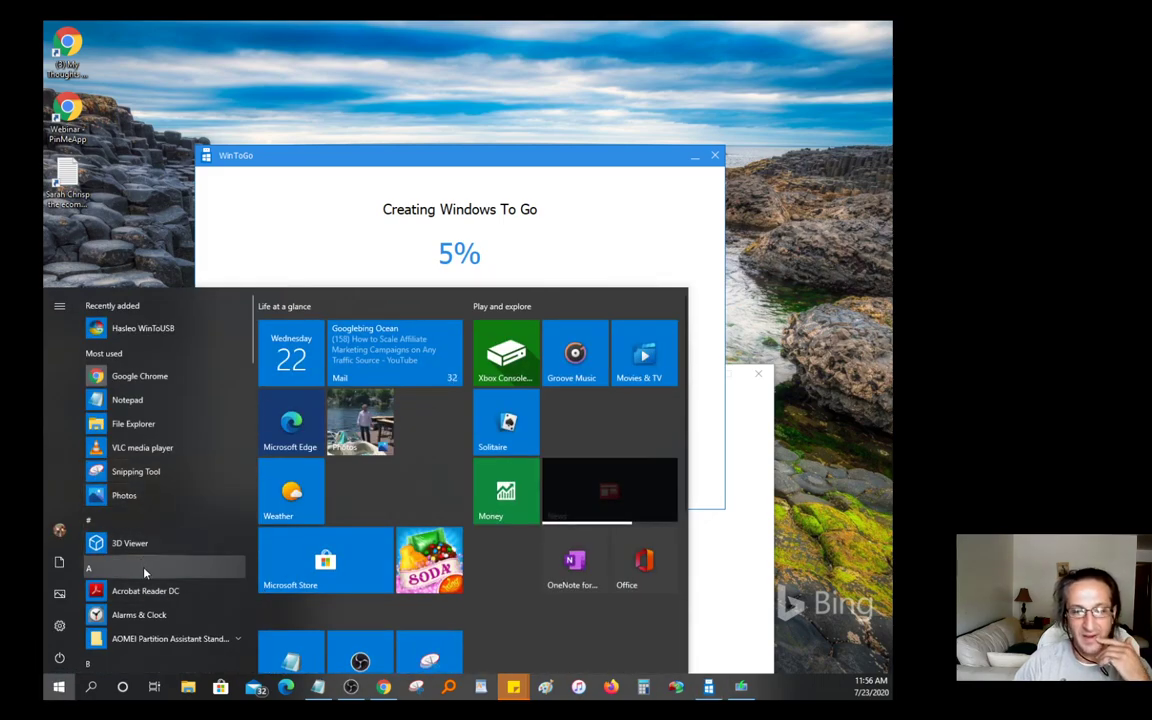
pyautogui.click(59, 627)
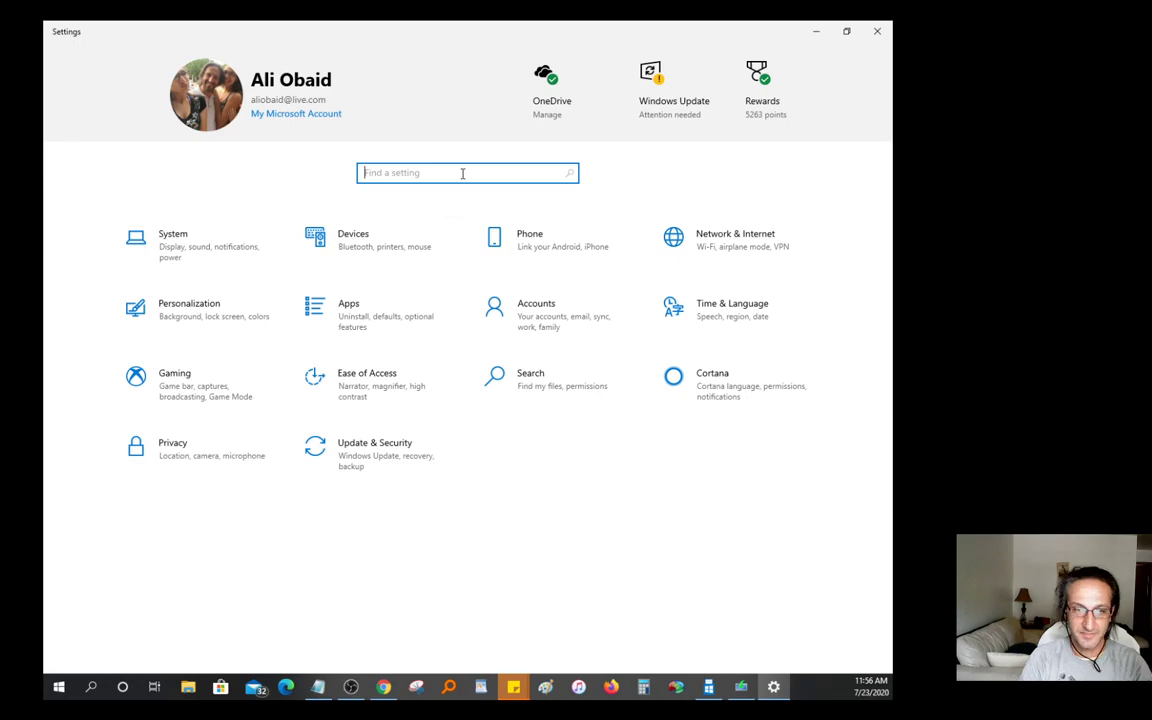
pyautogui.write('po')
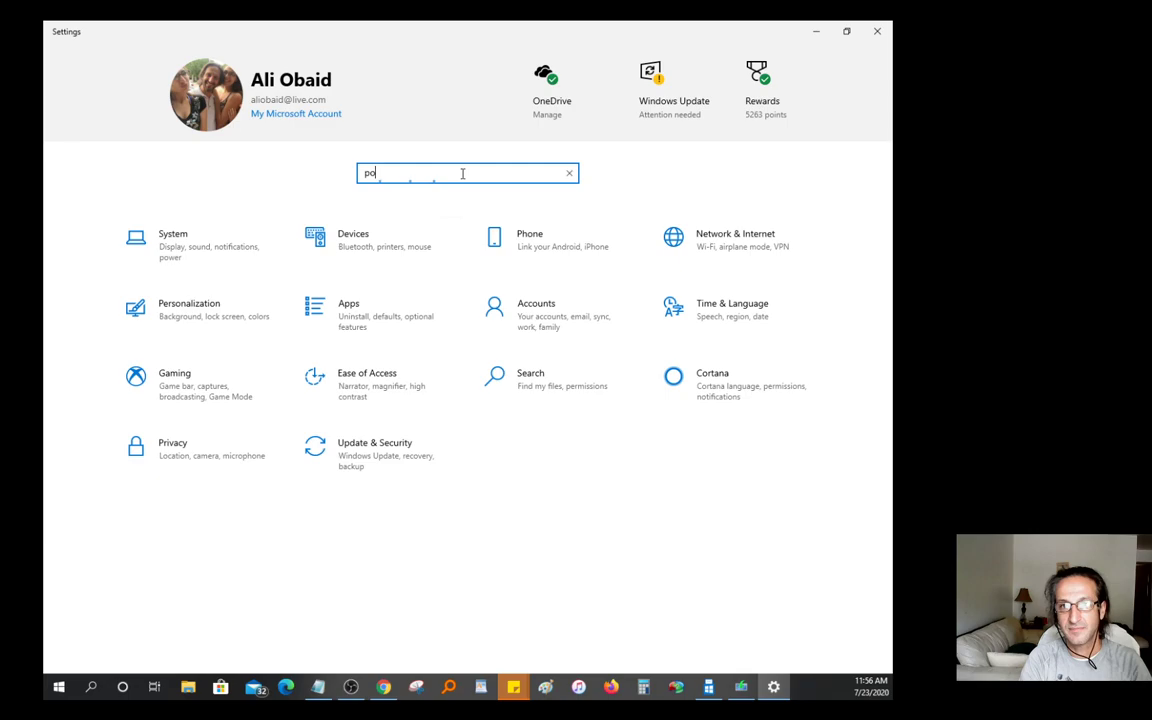
pyautogui.write('w')
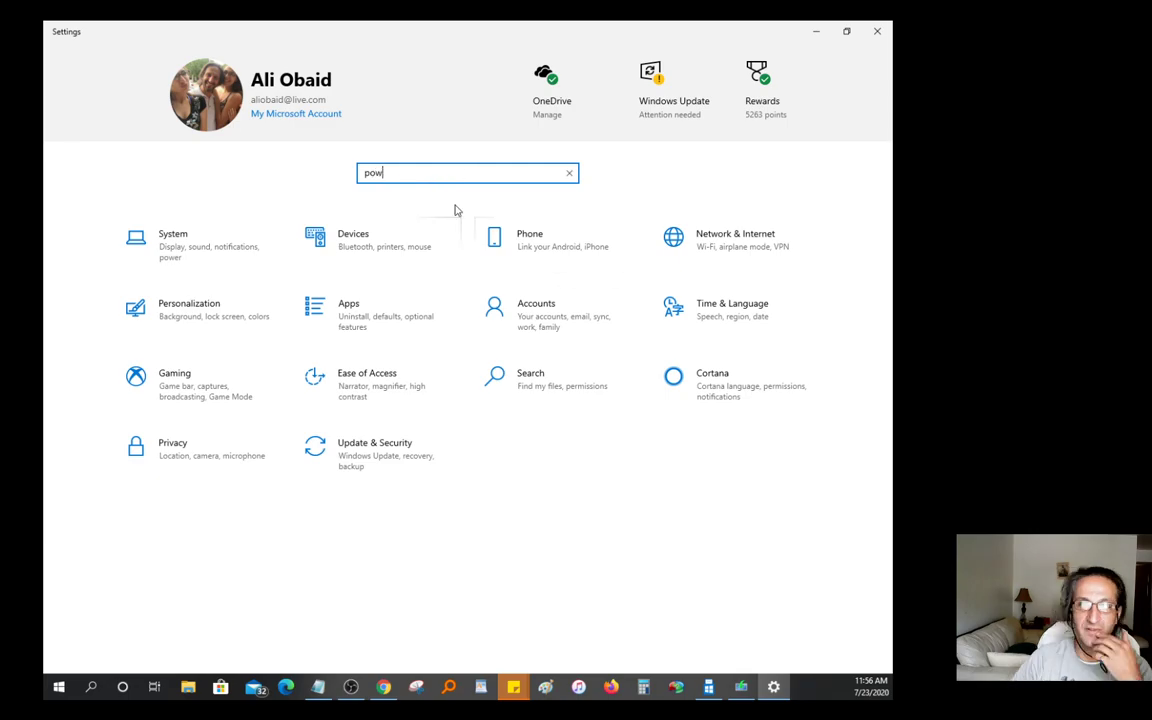
pyautogui.click(455, 208)
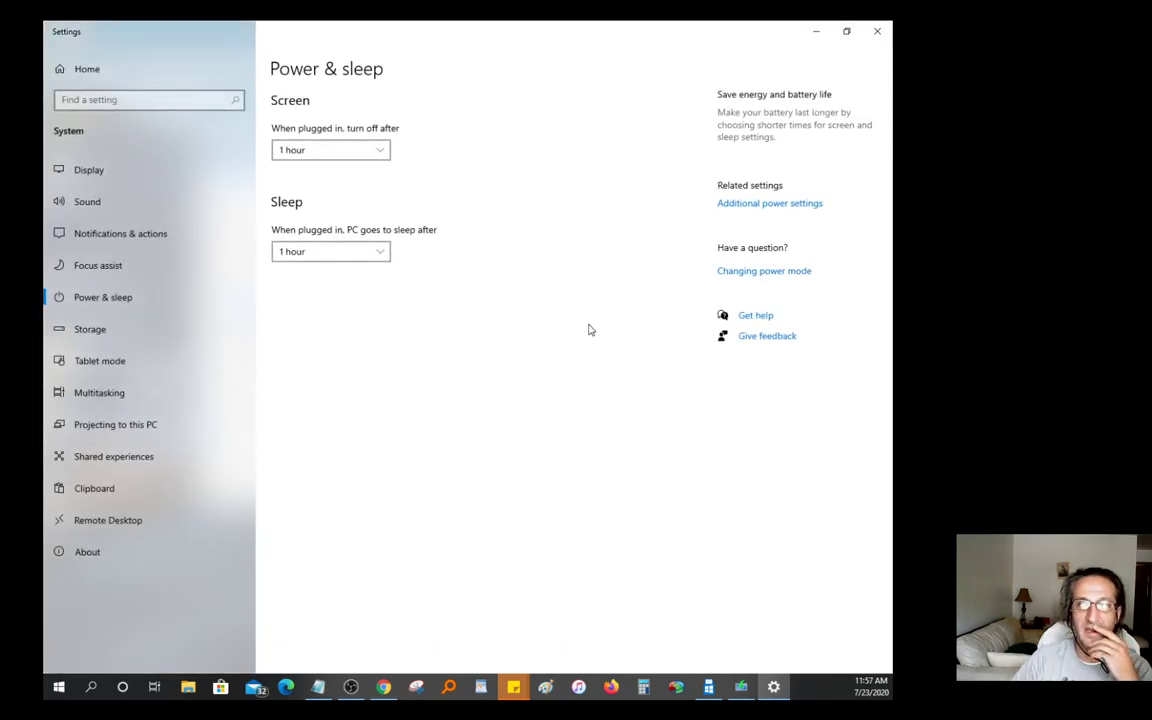
# - Set the plugged-in sleep time to 3 hours and the screen turn-off time to 1 hour
pyautogui.click(375, 150)
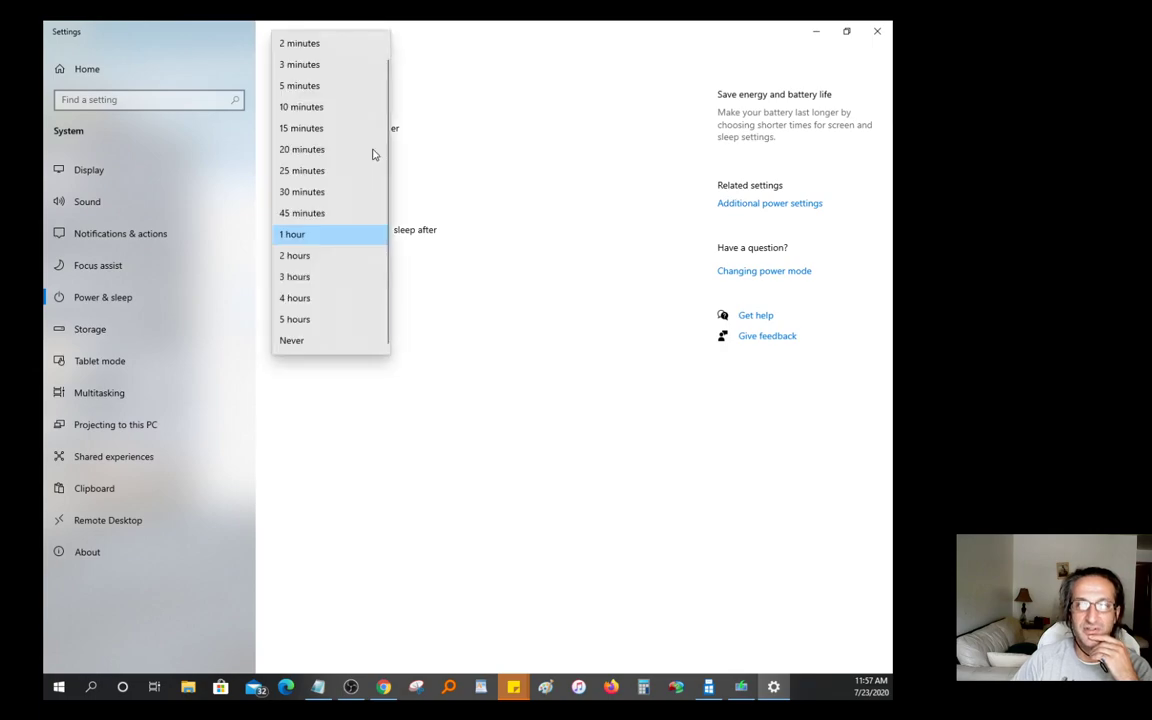
pyautogui.click(342, 279)
pyautogui.click(373, 249)
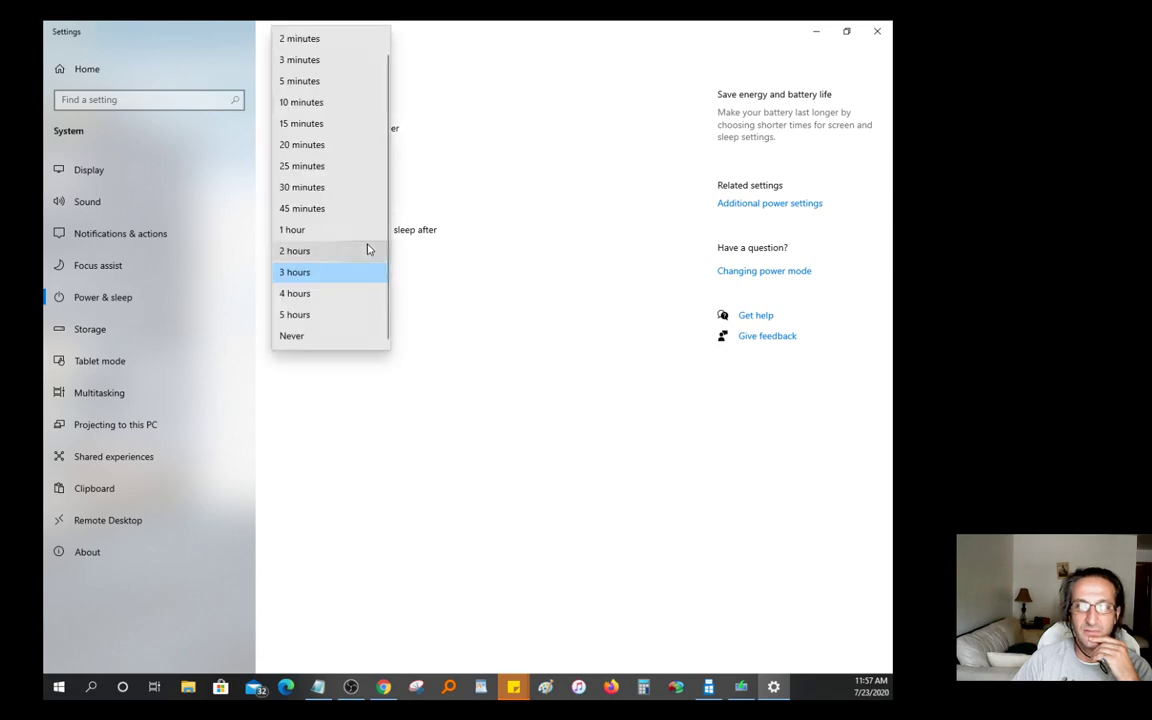
pyautogui.click(547, 315)
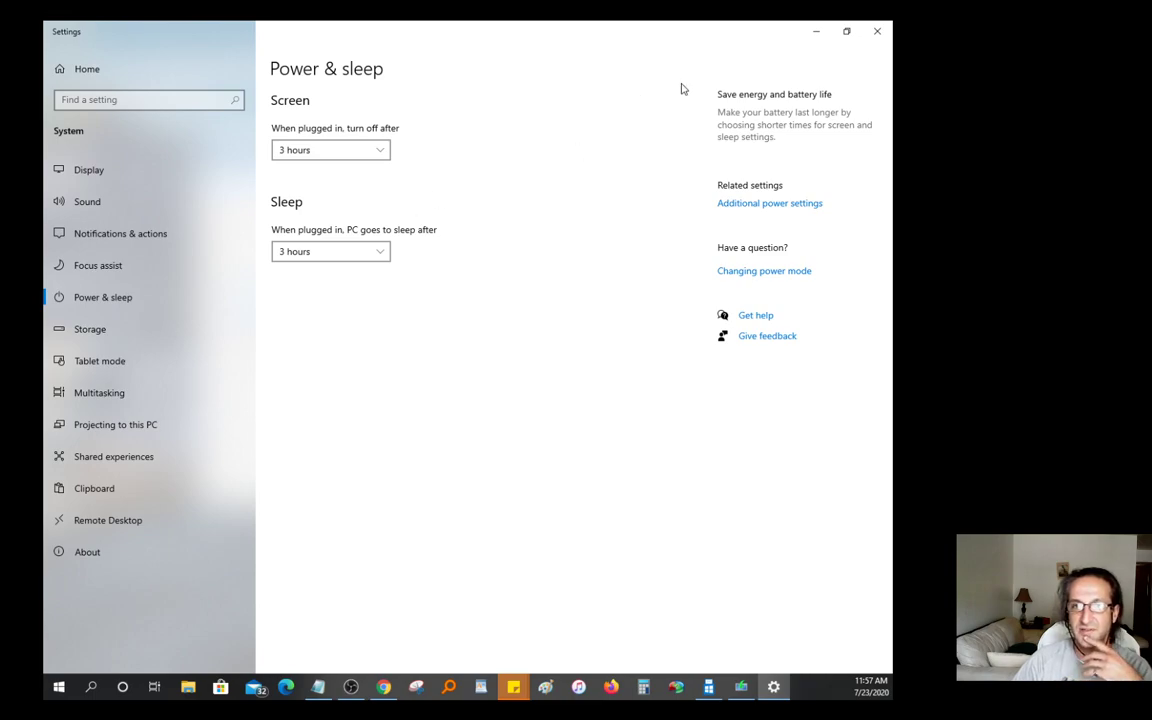
pyautogui.click(374, 153)
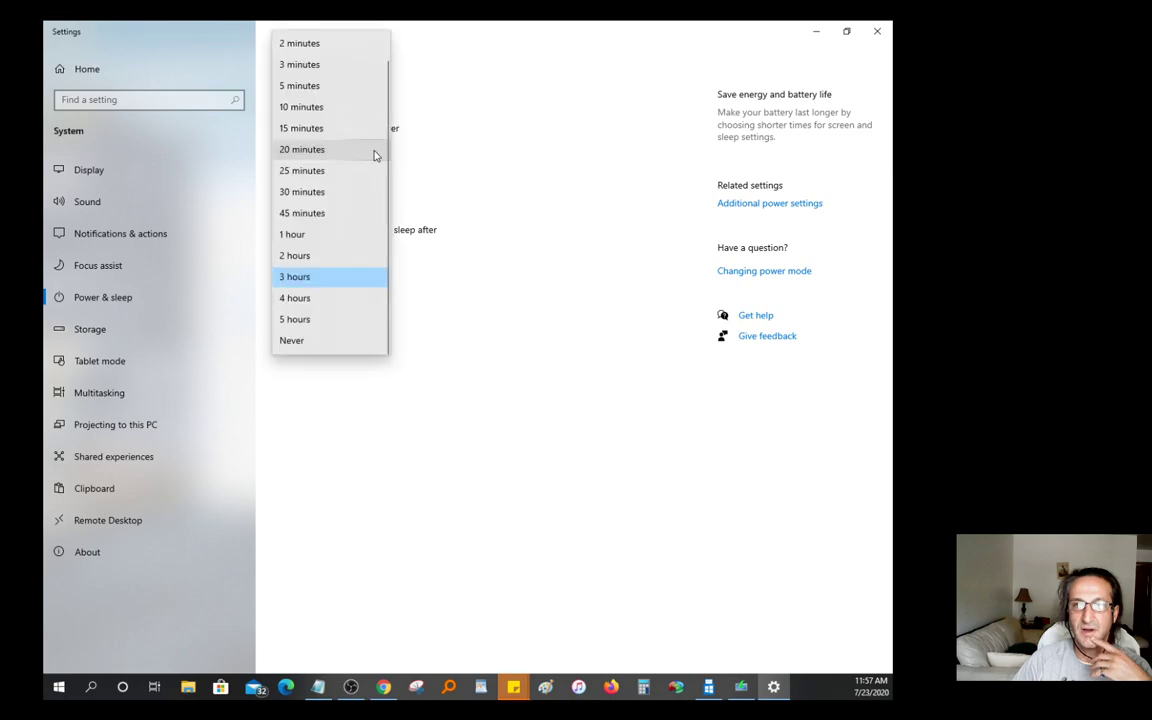
pyautogui.click(348, 241)
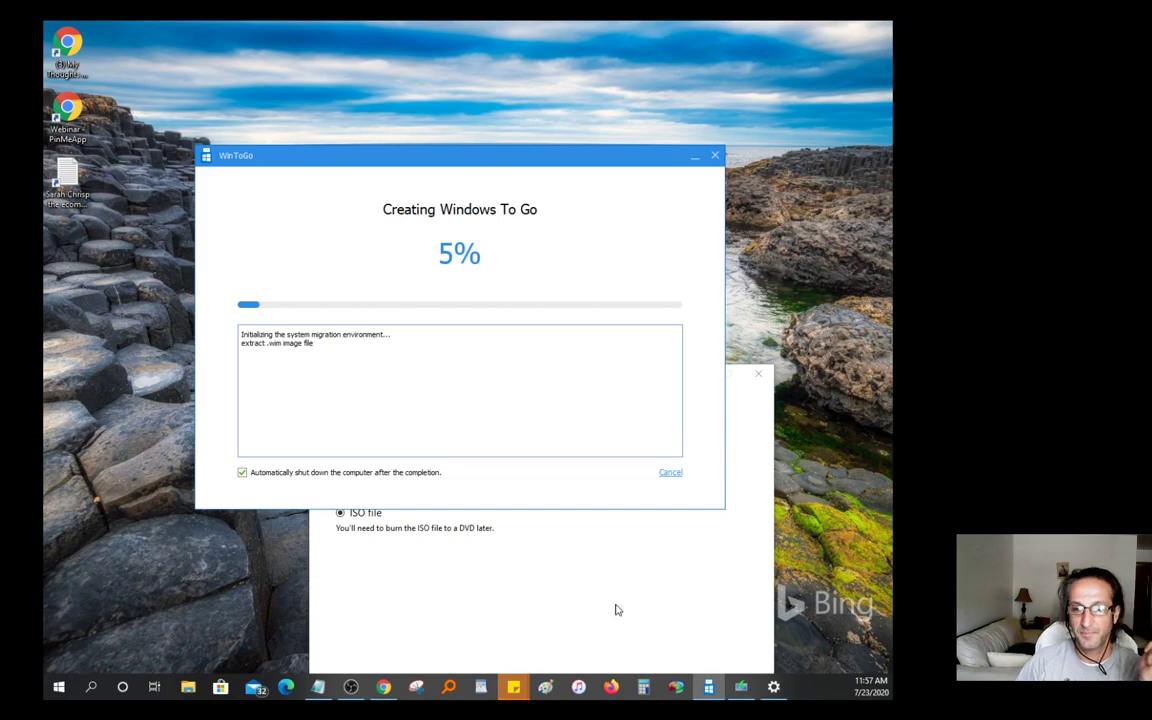
# - Switch to Chrome and open a new tab alongside the Download Windows 10 page
pyautogui.click(384, 687)
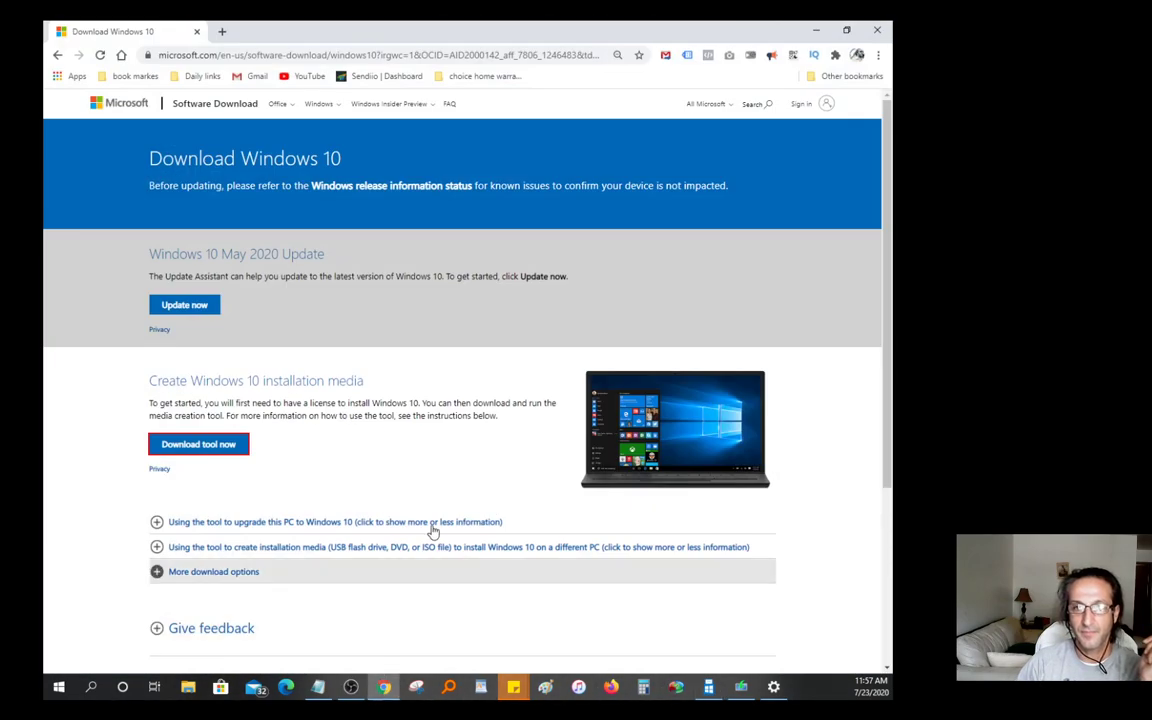
pyautogui.click(220, 33)
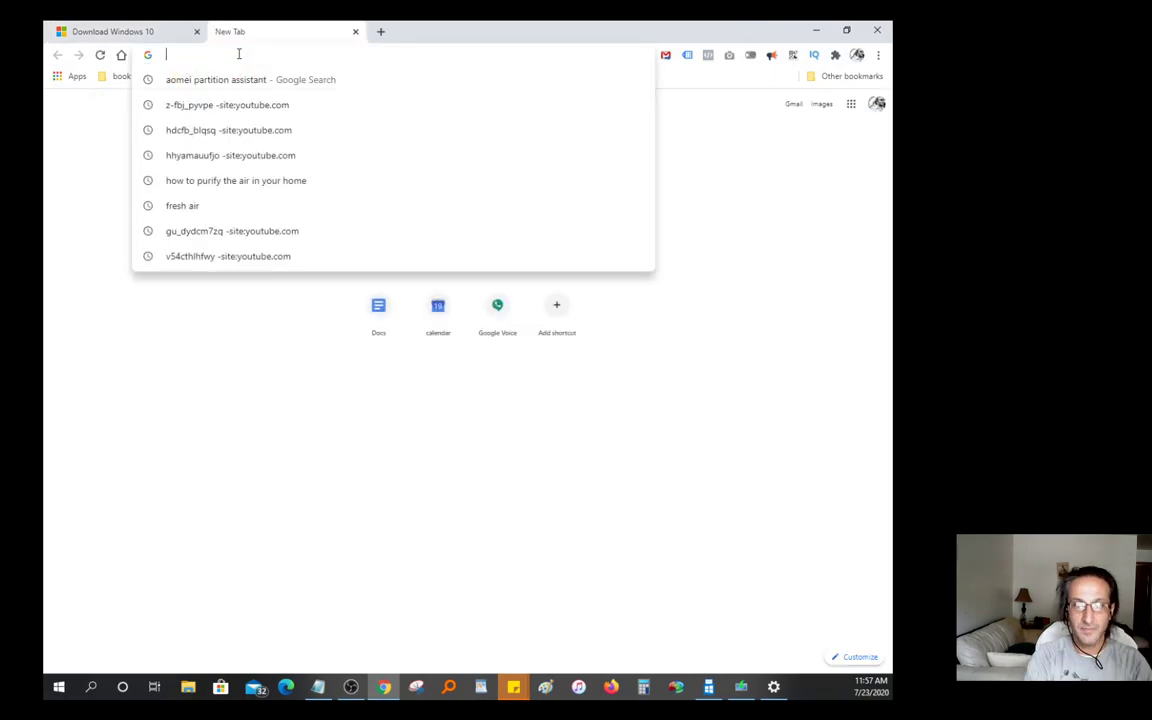
pyautogui.write('am')
pyautogui.press('BackSpace')
pyautogui.press('BackSpace')
pyautogui.press('BackSpace')
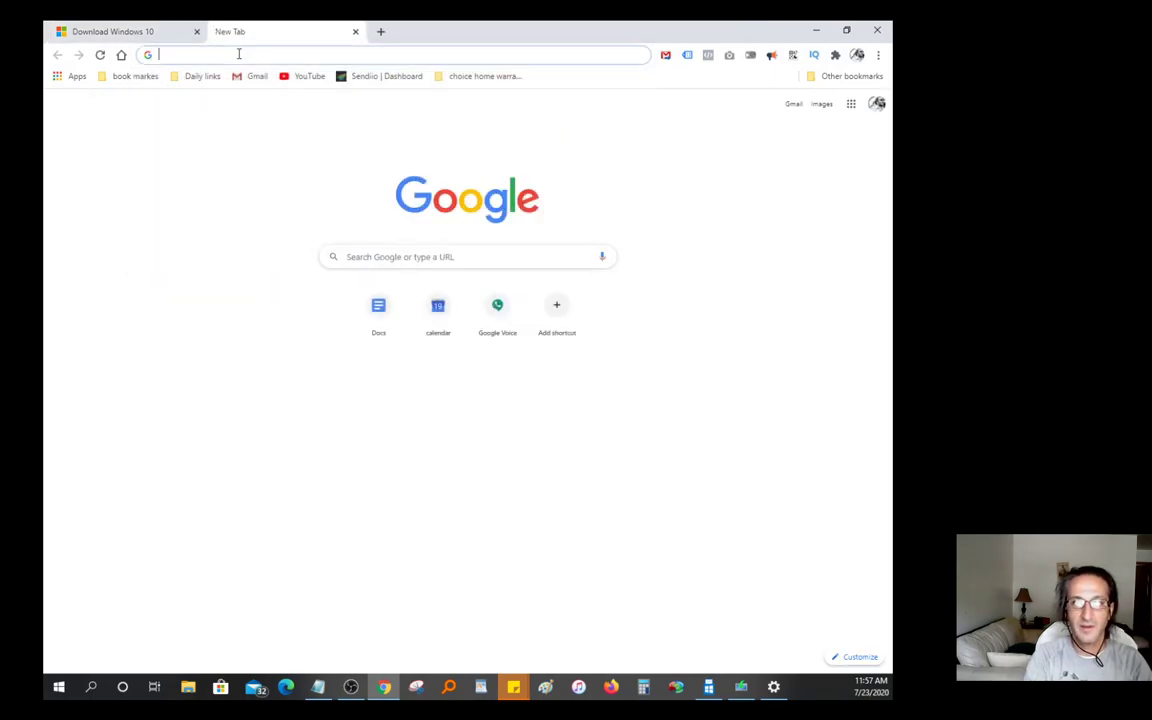
pyautogui.write('a')
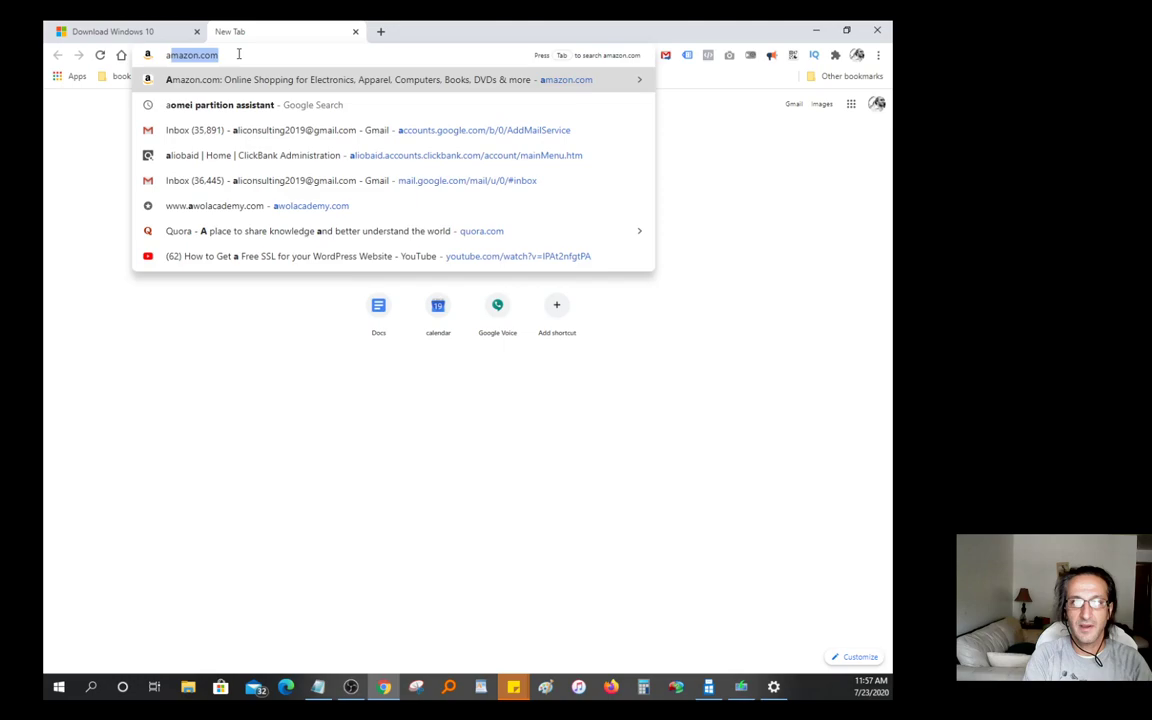
pyautogui.press('BackSpace')
pyautogui.press('BackSpace')
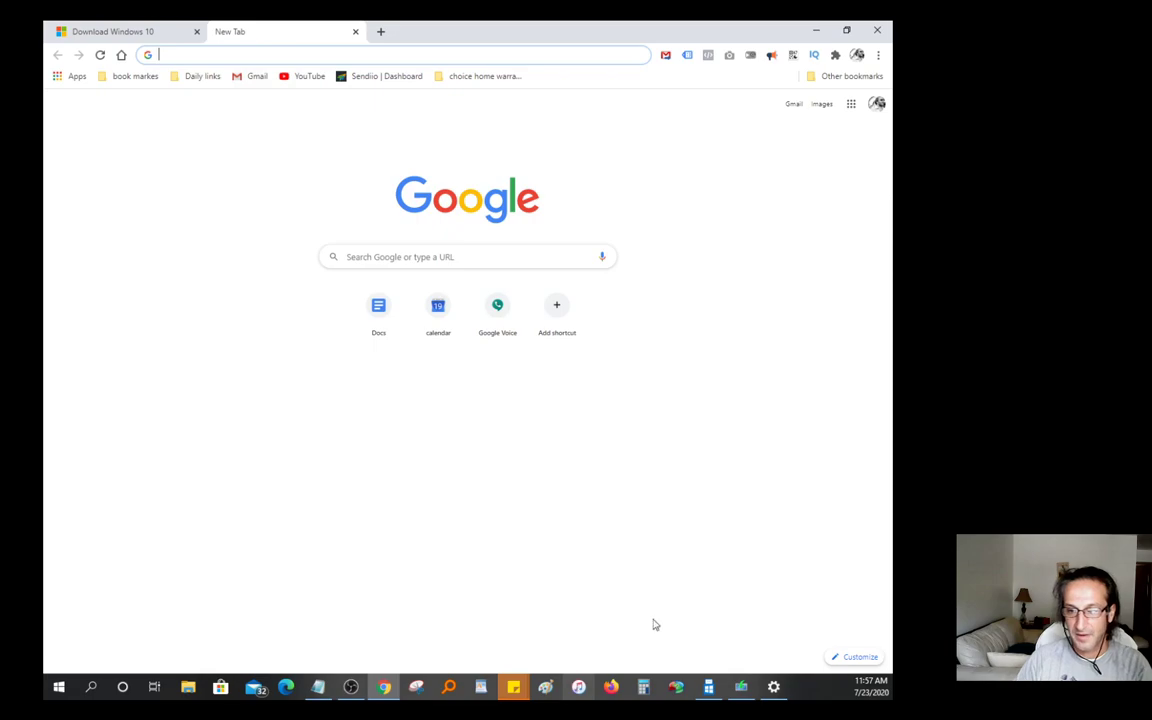
# - Restore the browser to a smaller window and move it up over the desktop
pyautogui.click(846, 30)
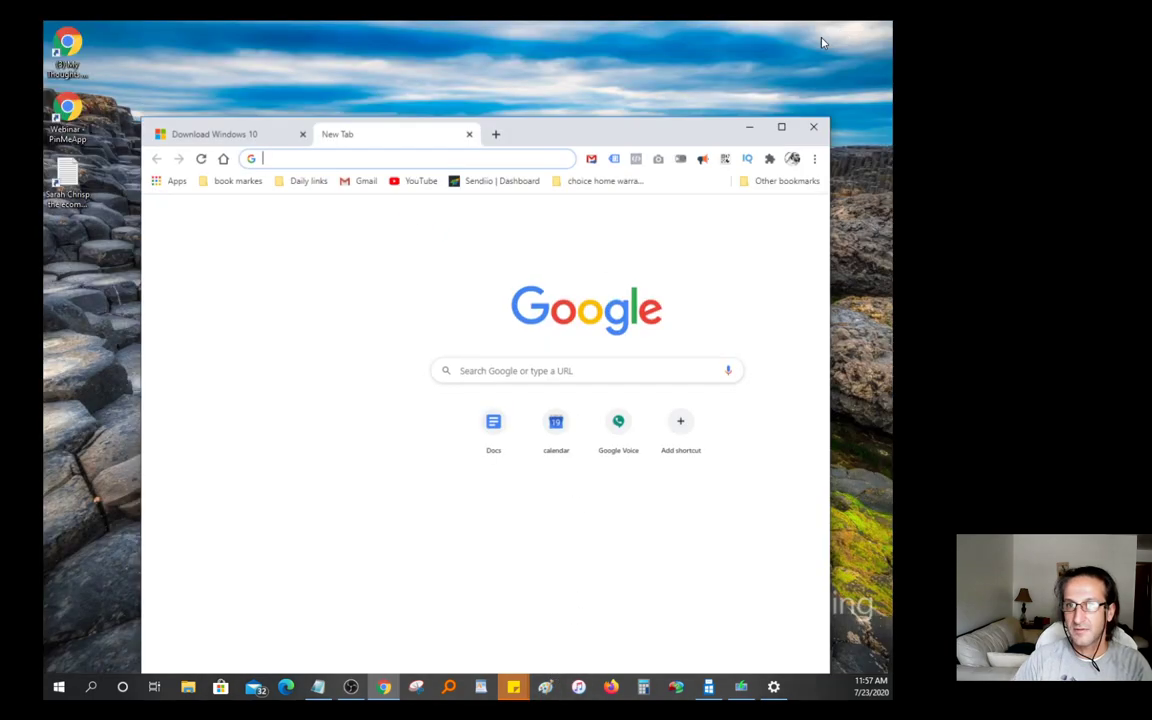
pyautogui.moveTo(545, 144); pyautogui.dragTo(584, 103)
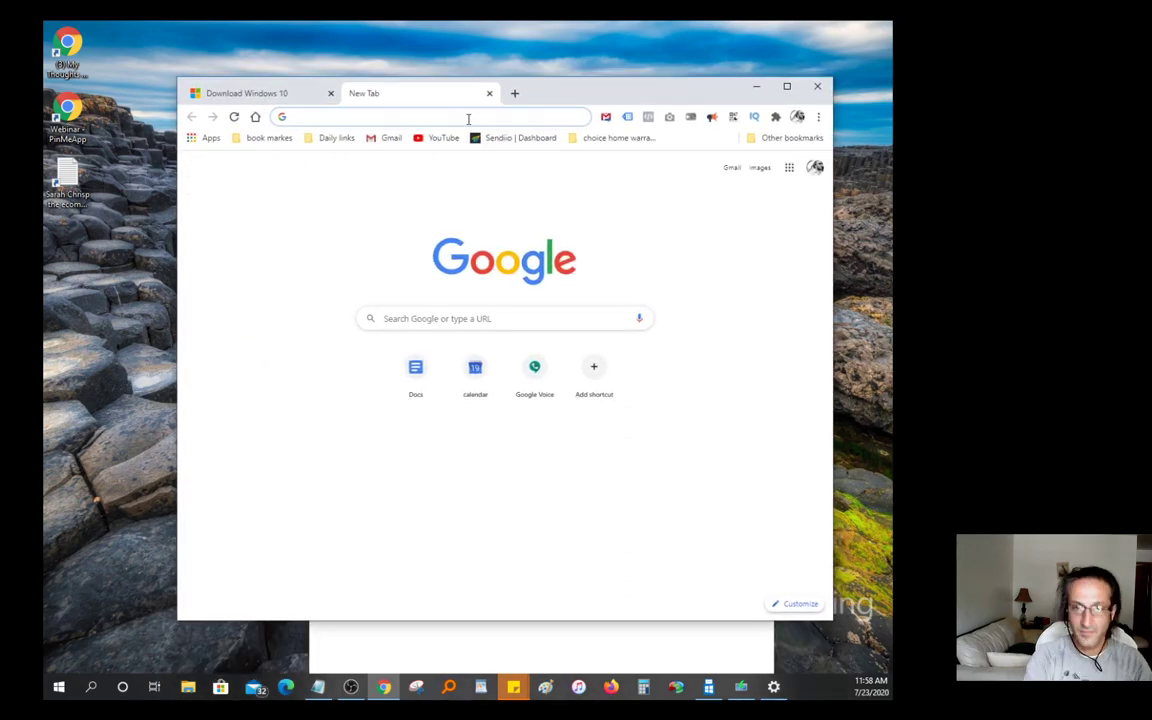
pyautogui.write('a')
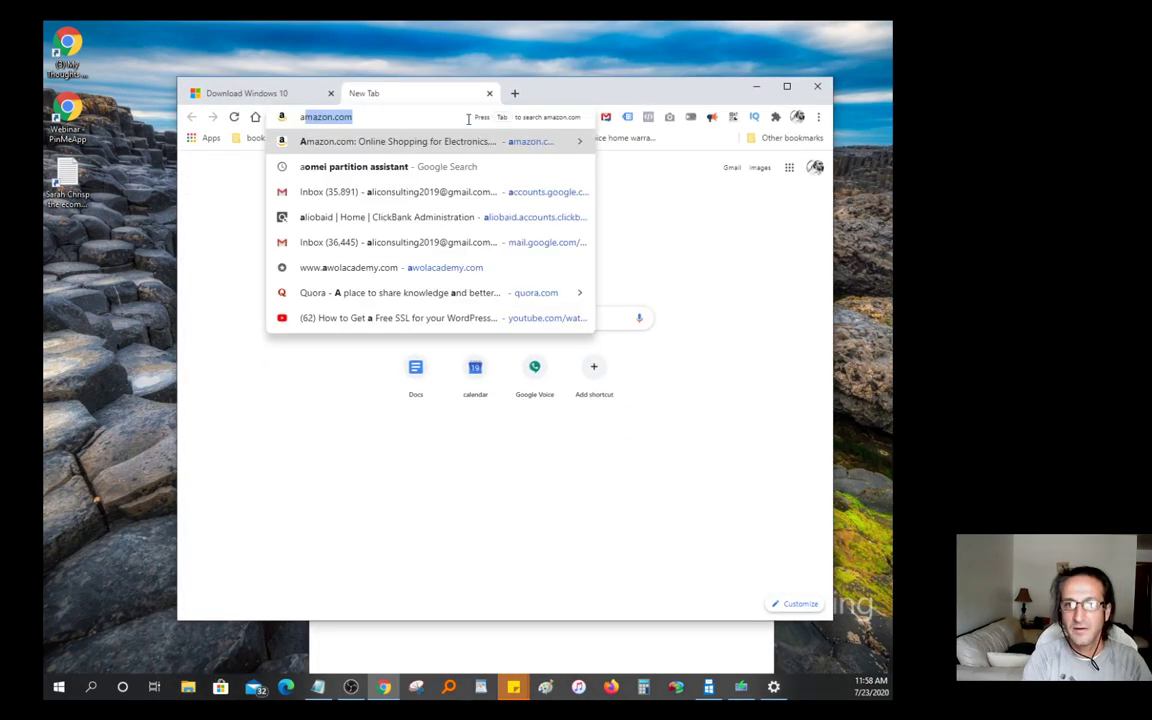
pyautogui.write('m')
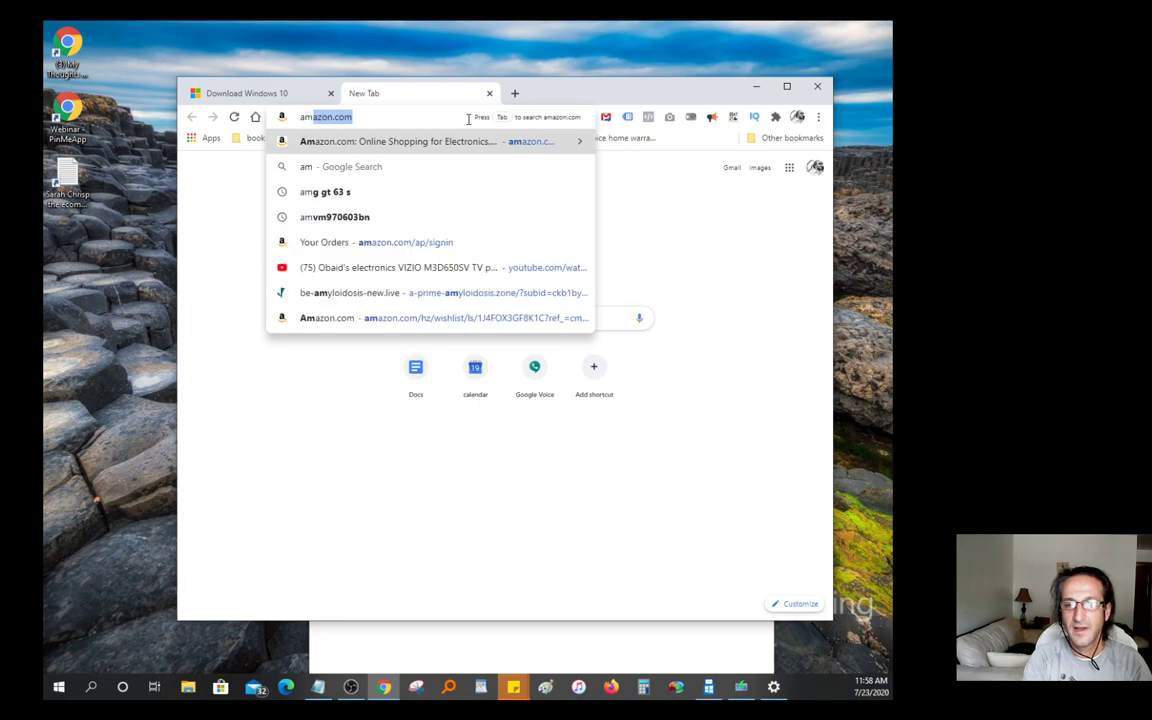
pyautogui.press('BackSpace')
pyautogui.press('BackSpace')
pyautogui.press('BackSpace')
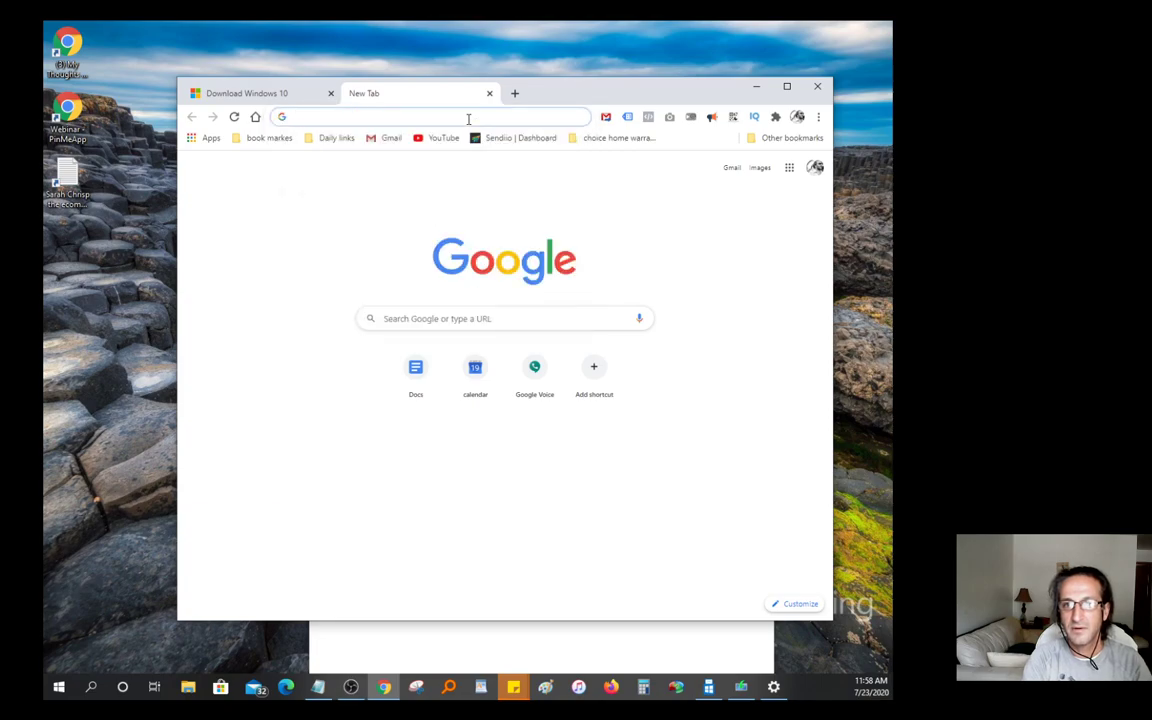
# - Search Google for "aomei partition assistant" and open the AOMEI Partition Assistant Standard page on diskpart.com
pyautogui.write('a')
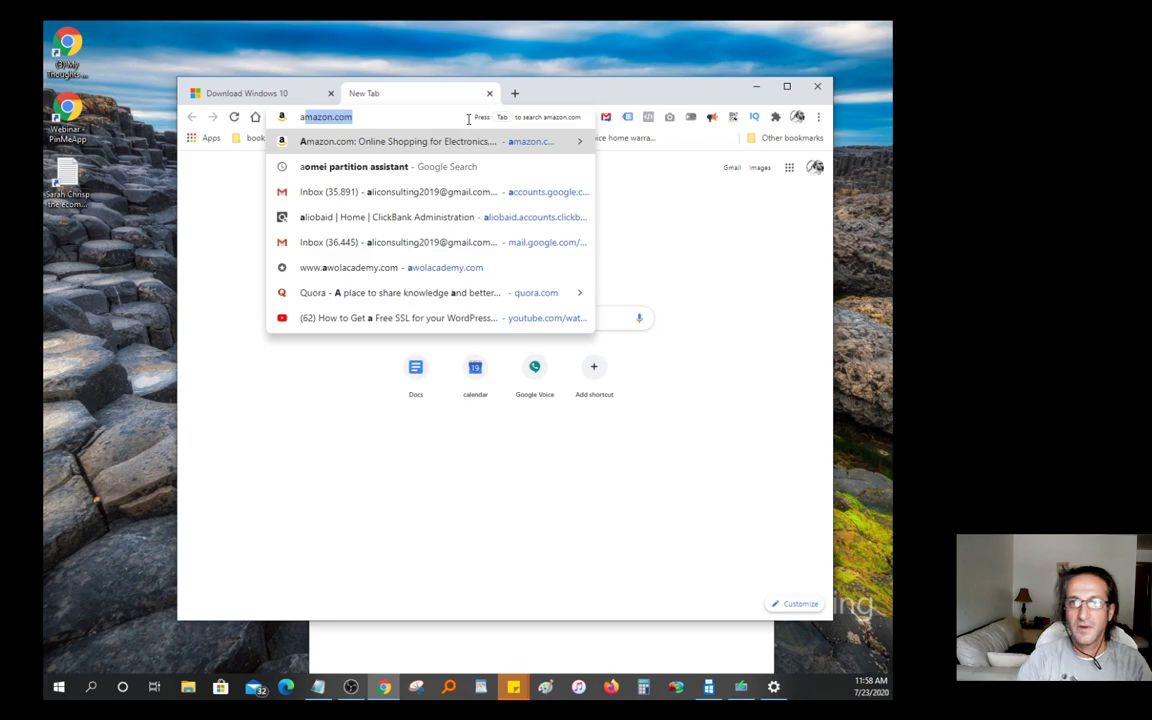
pyautogui.click(365, 168)
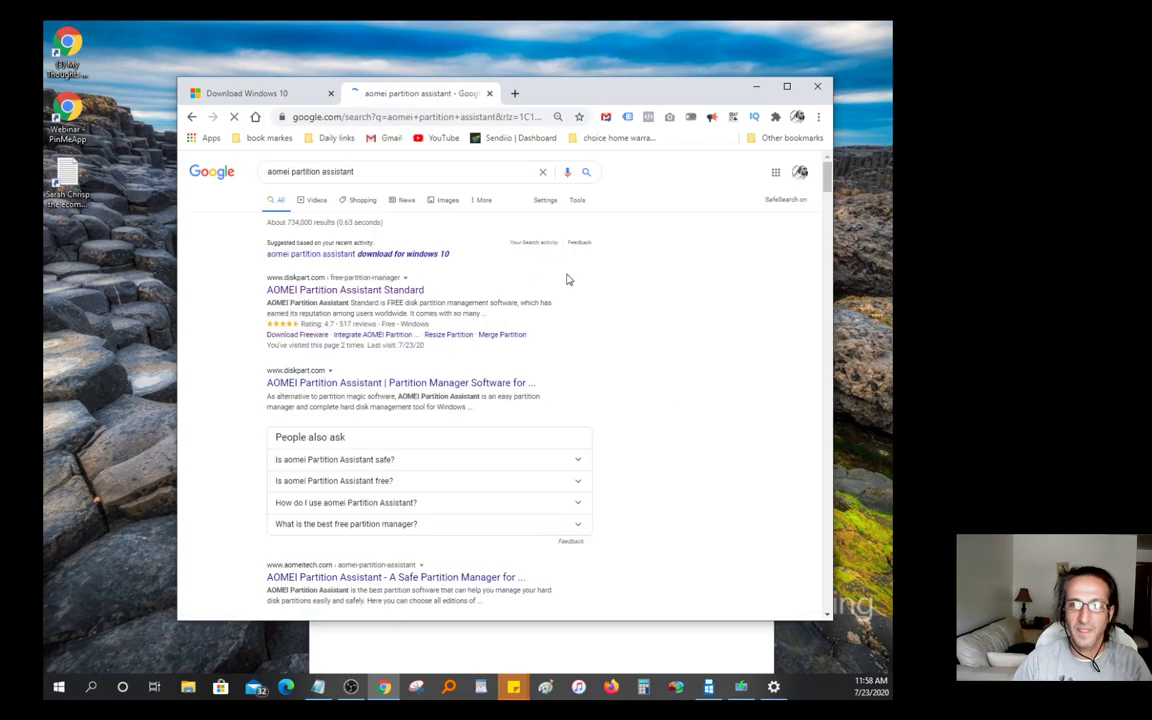
pyautogui.click(355, 290)
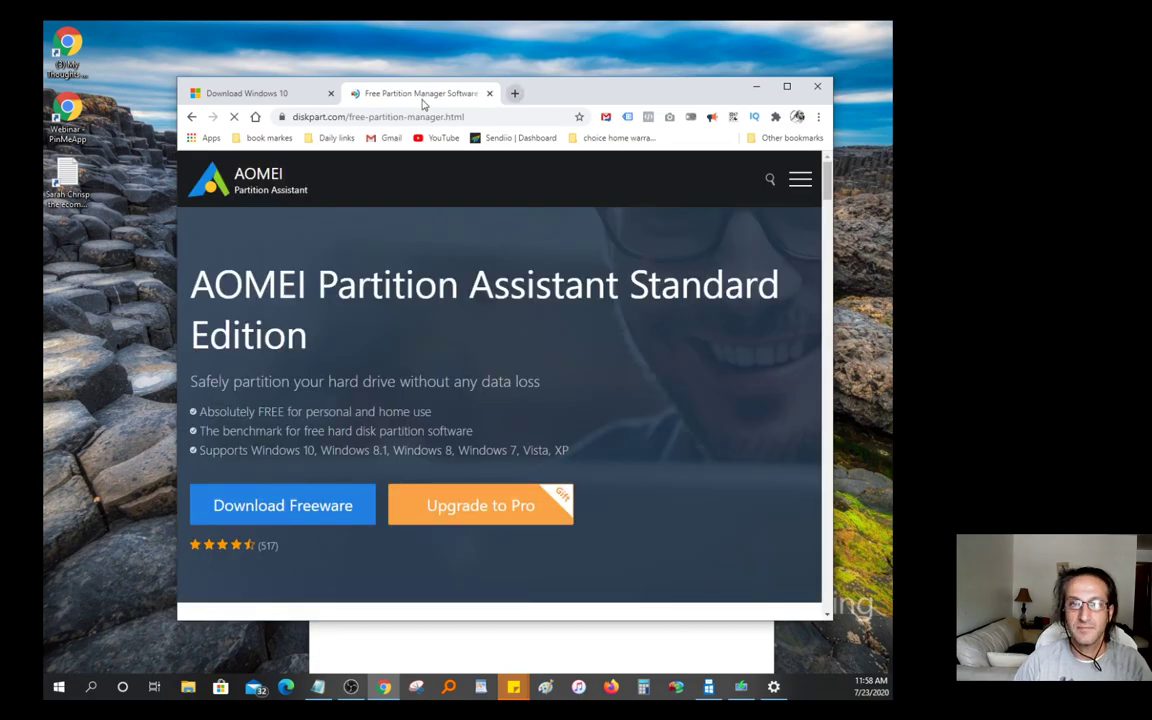
# - Revisit the Download Windows 10 page, and close both the browser and the Windows 10 Setup window
pyautogui.click(250, 93)
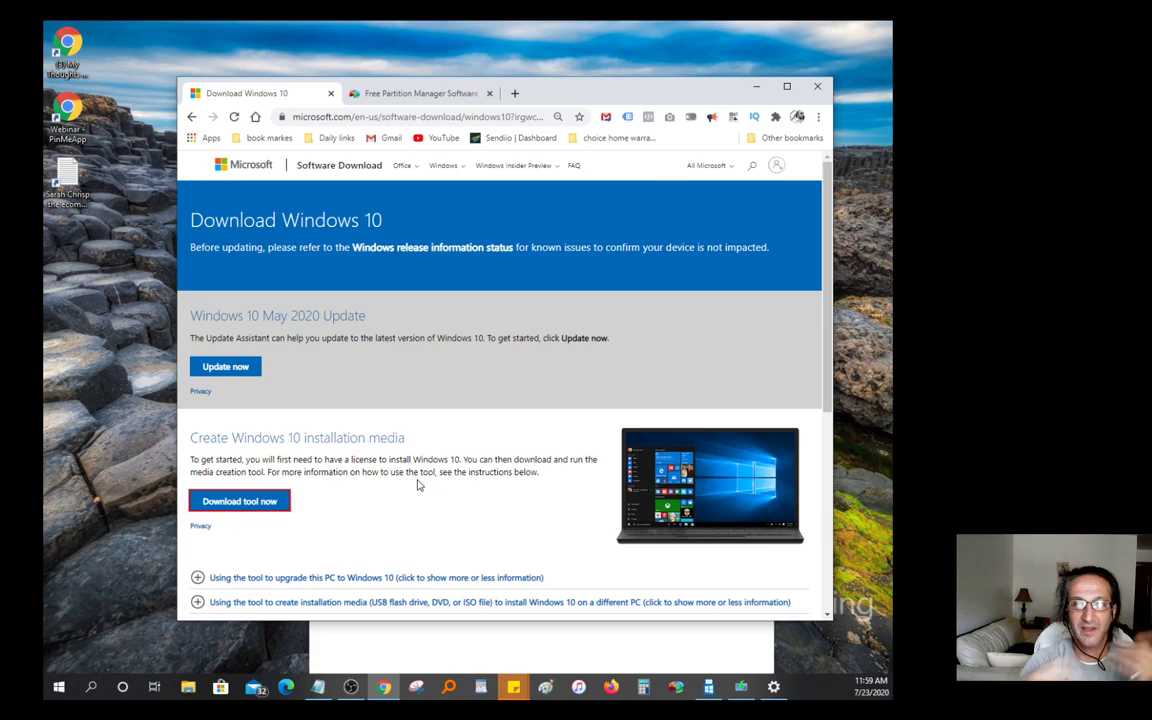
pyautogui.click(817, 86)
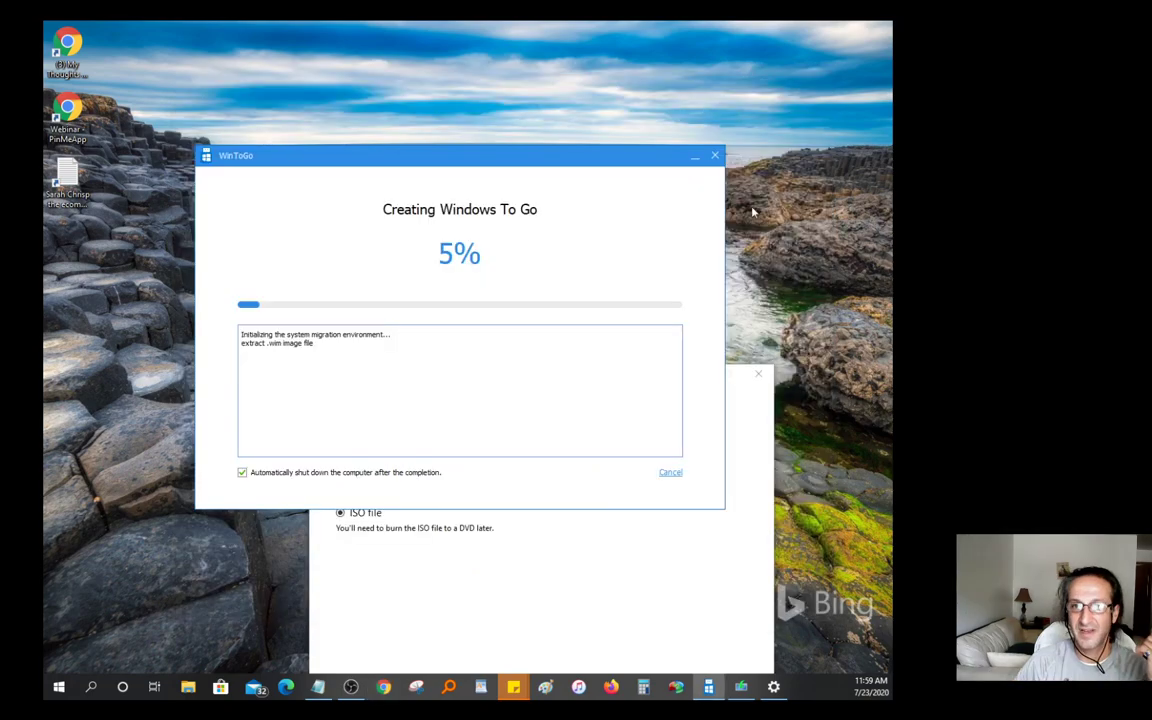
pyautogui.click(738, 563)
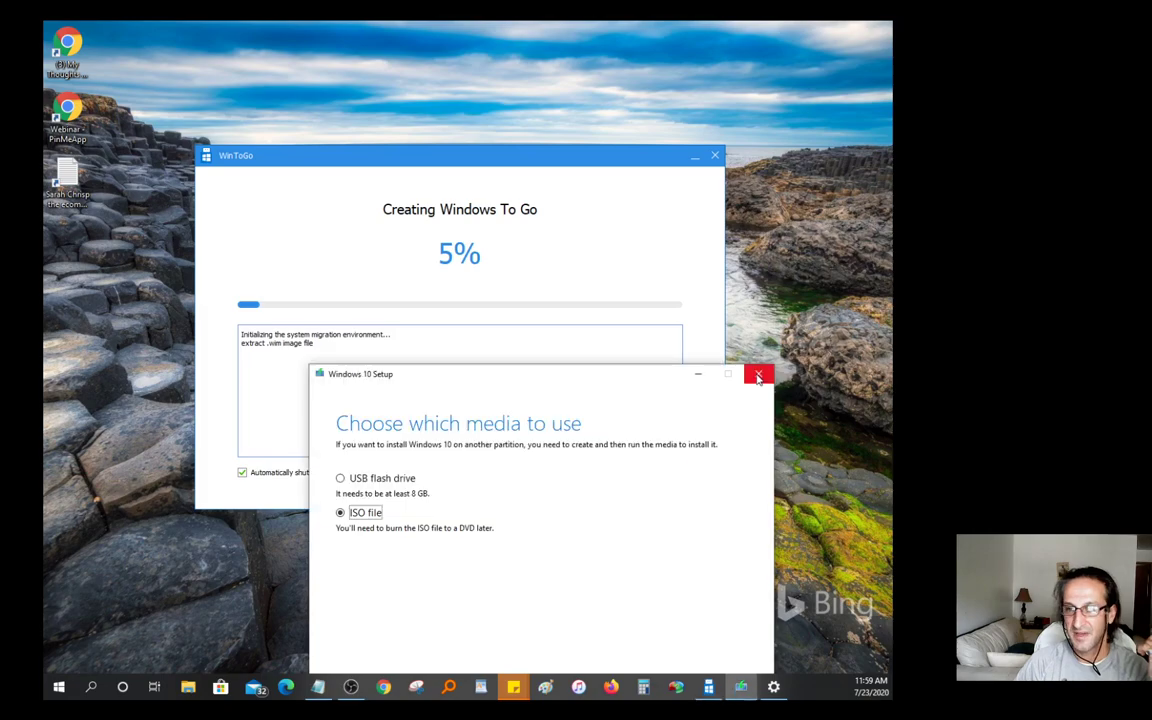
pyautogui.click(758, 376)
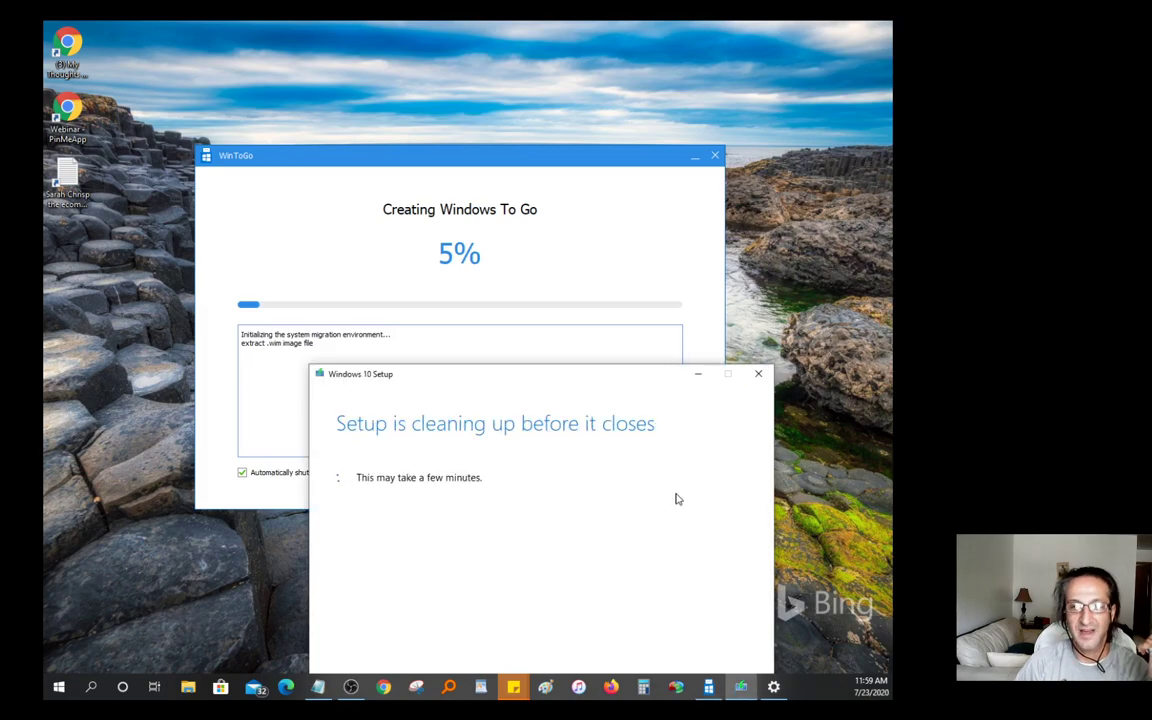